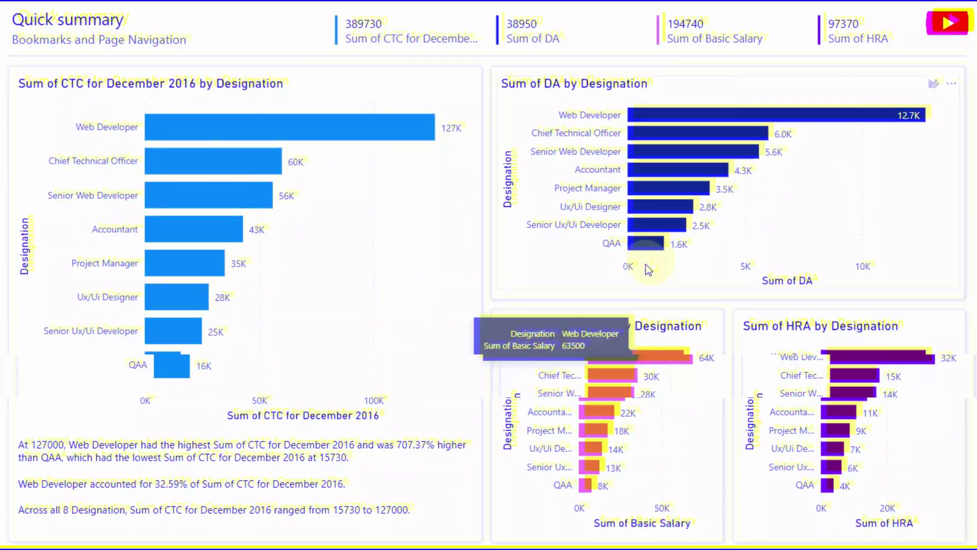
- In the finished report, drill the football chart from 2009 scores into quarters, then Qtr 2 months
{"action": "mouse_move", "coordinate": [224, 224]}
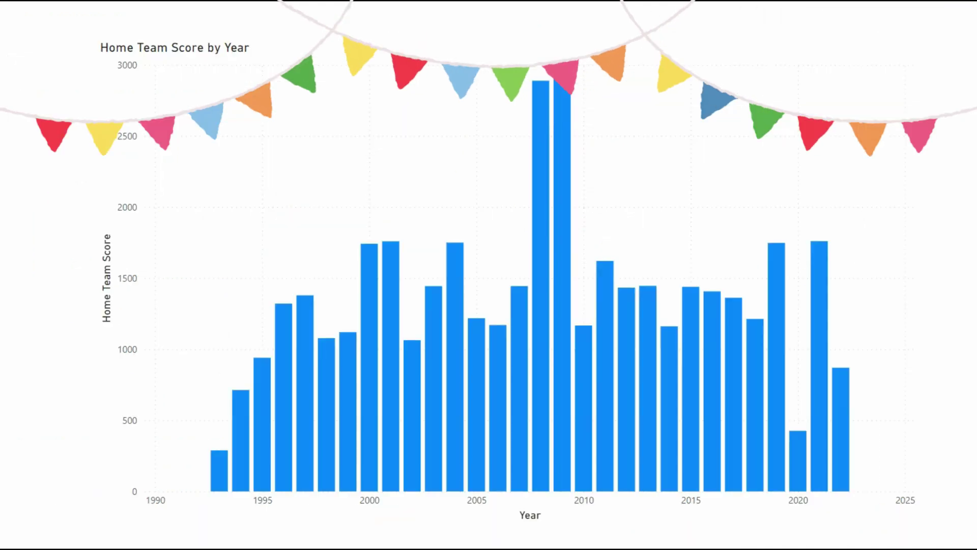
{"action": "mouse_move", "coordinate": [558, 205]}
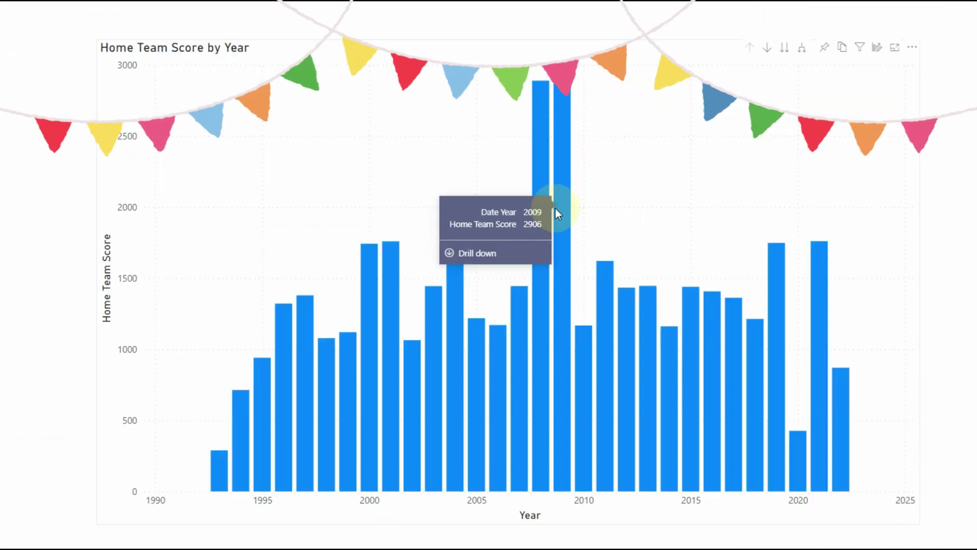
{"action": "left_click", "coordinate": [491, 253]}
{"action": "left_click", "coordinate": [447, 276]}
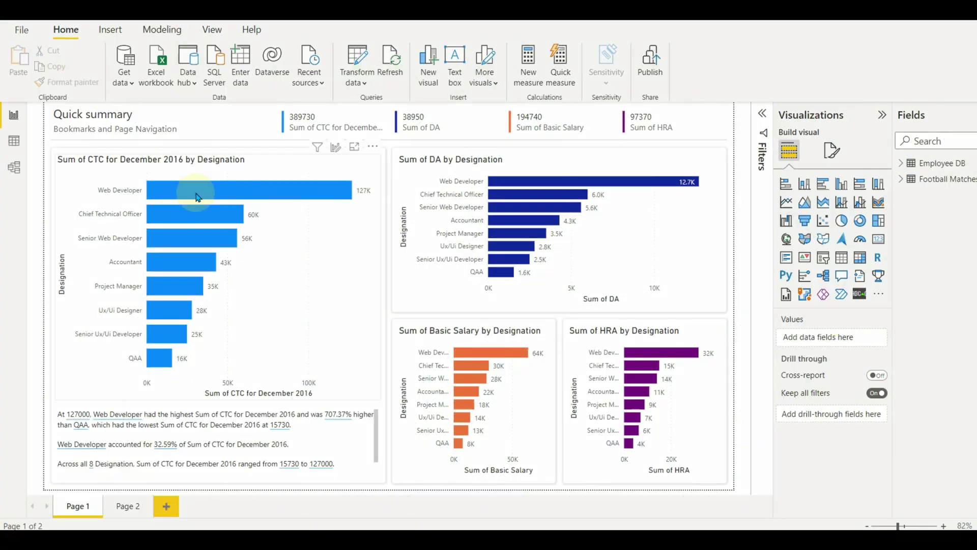
- Select the CTC chart and set its tooltip text font to DIN
{"action": "mouse_move", "coordinate": [209, 193]}
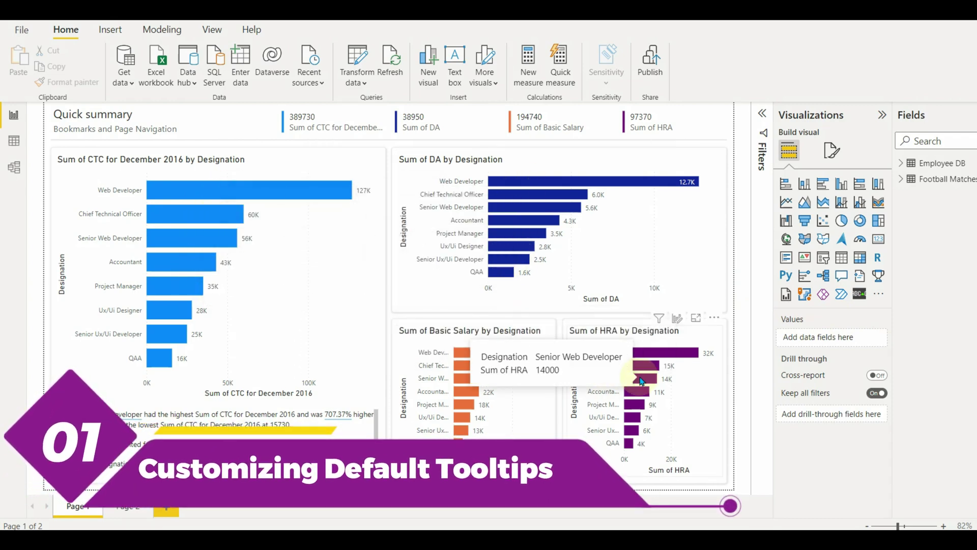
{"action": "left_click", "coordinate": [265, 154]}
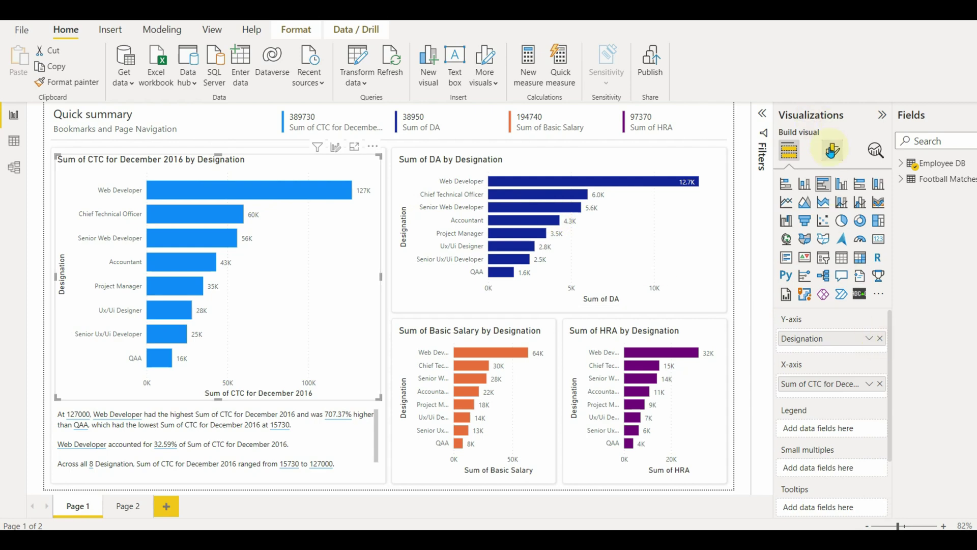
{"action": "left_click", "coordinate": [833, 149]}
{"action": "left_click", "coordinate": [835, 210]}
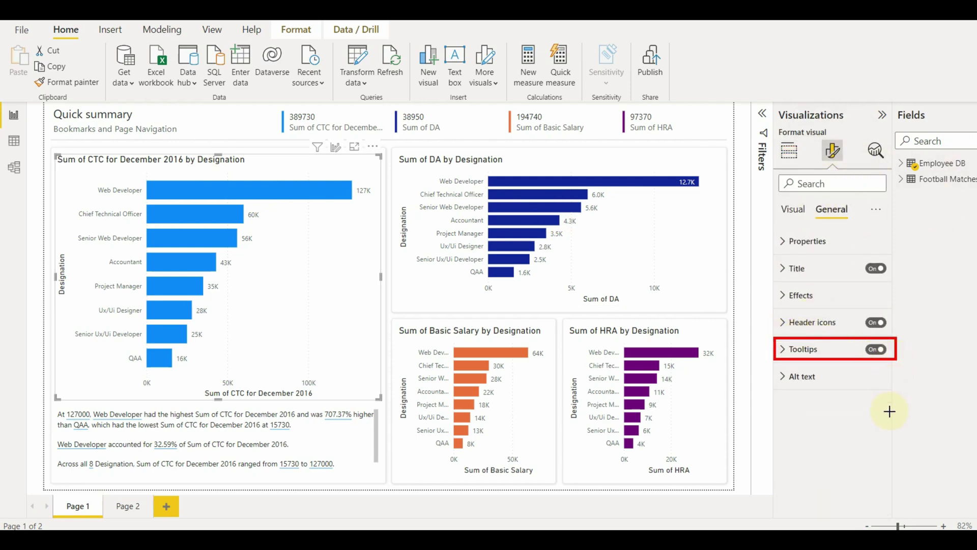
{"action": "left_click", "coordinate": [809, 350]}
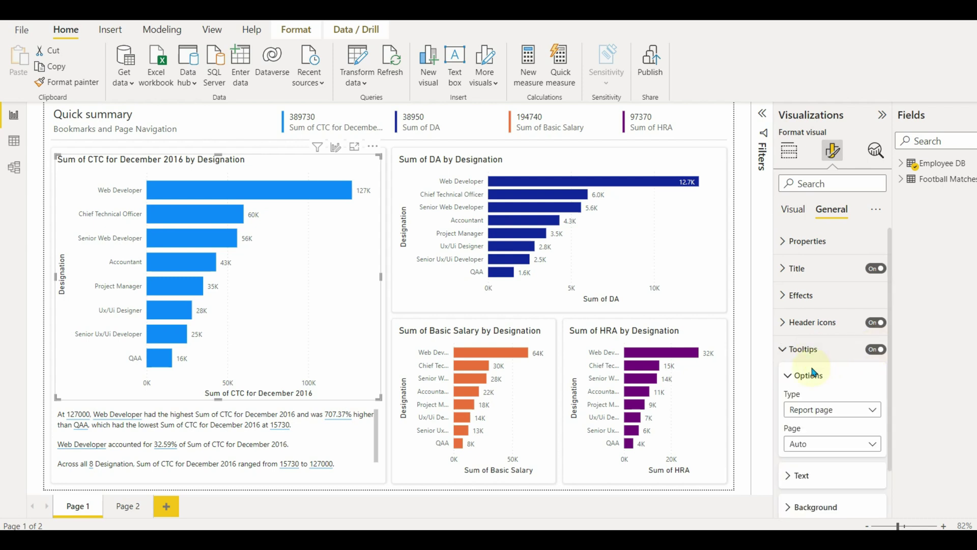
{"action": "scroll", "coordinate": [809, 377], "scroll_direction": "down", "scroll_amount": 1}
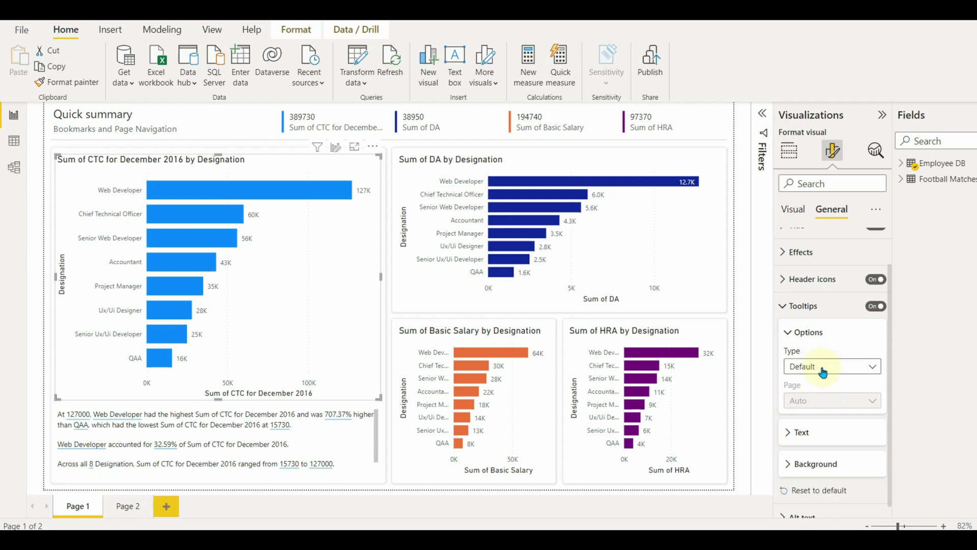
{"action": "scroll", "coordinate": [821, 398], "scroll_direction": "down", "scroll_amount": 1}
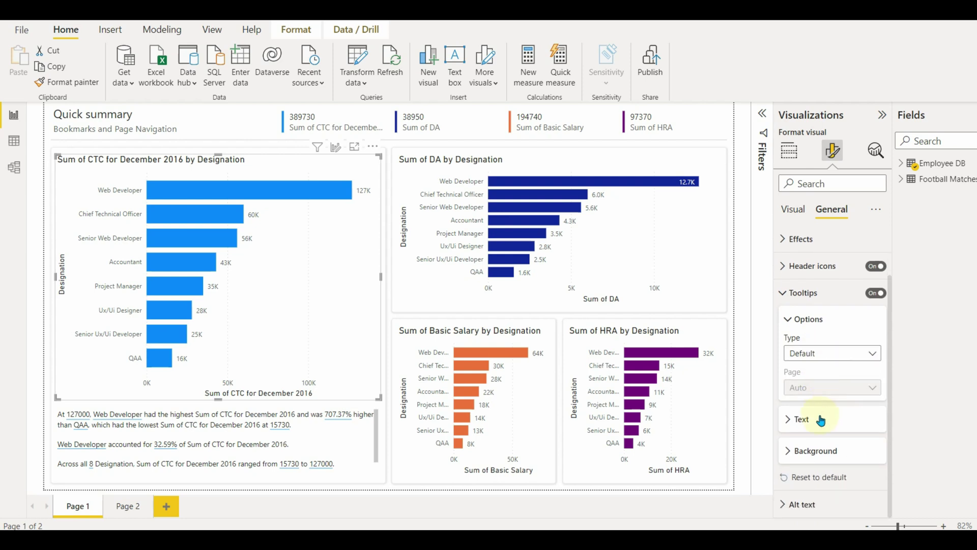
{"action": "left_click", "coordinate": [820, 420]}
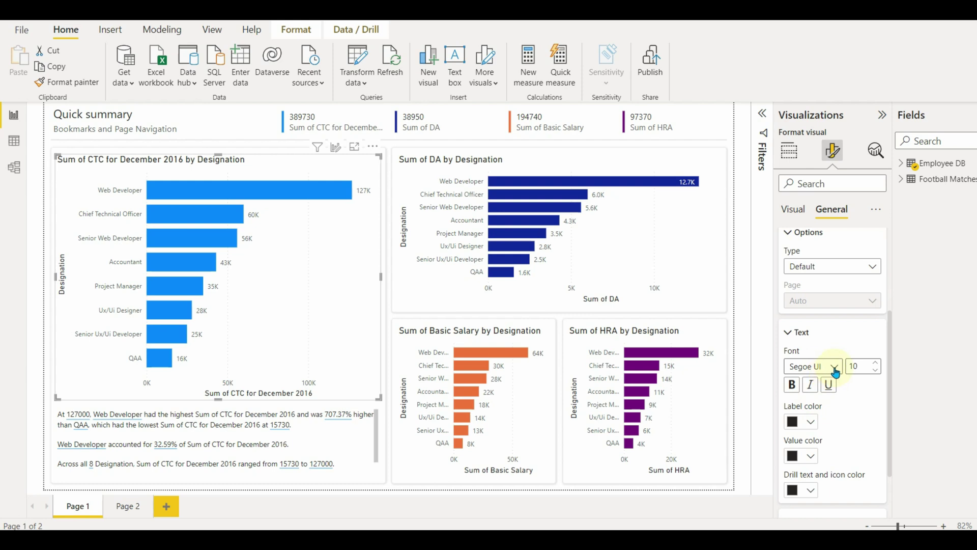
{"action": "left_click", "coordinate": [811, 333]}
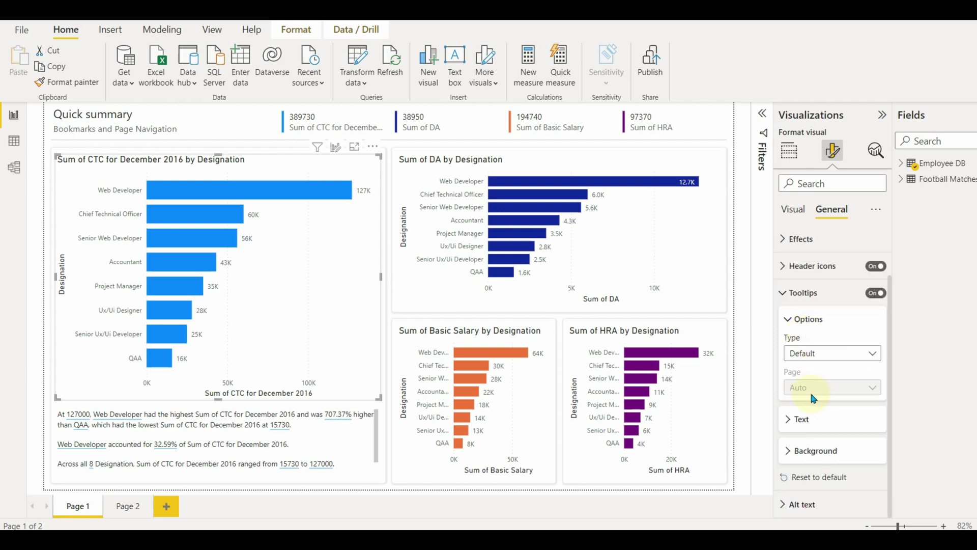
{"action": "left_click", "coordinate": [808, 427]}
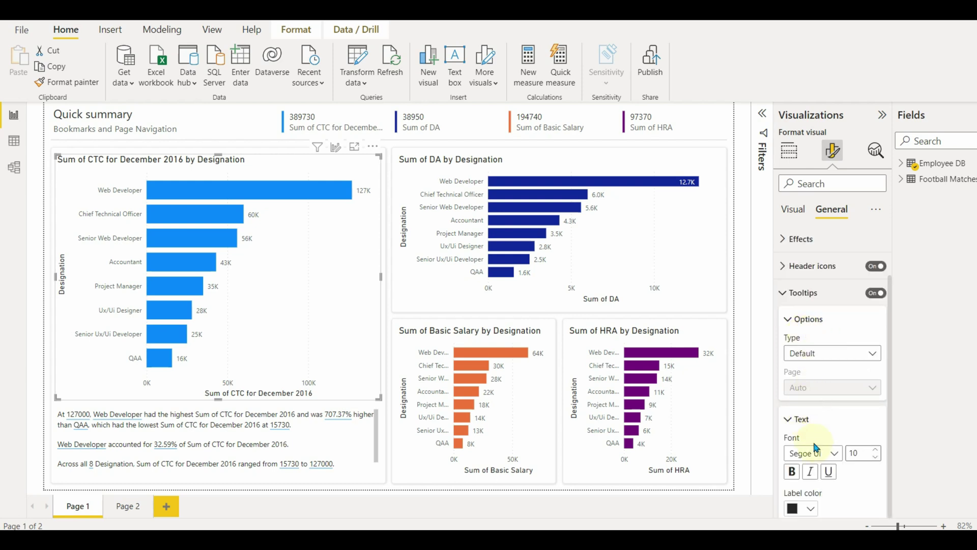
{"action": "left_click", "coordinate": [815, 451]}
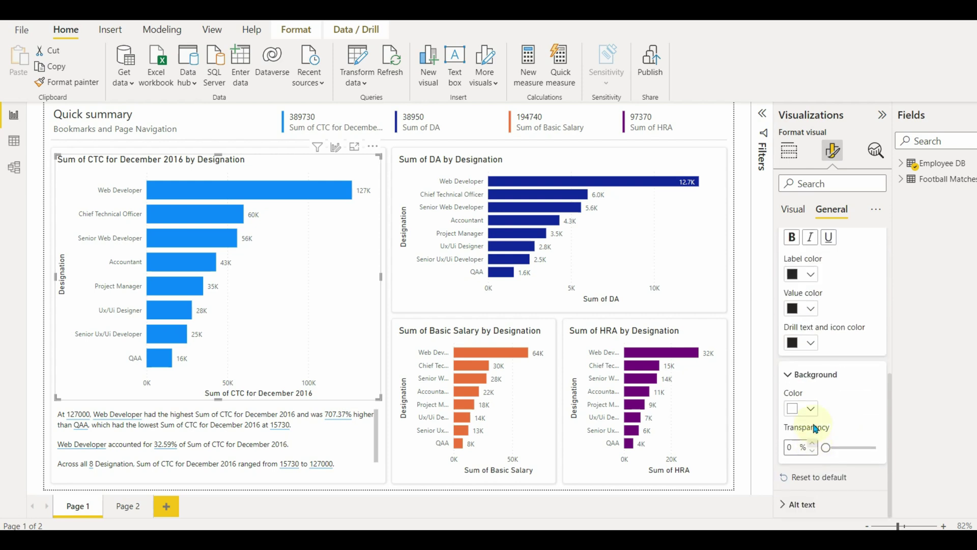
{"action": "scroll", "coordinate": [830, 422], "scroll_direction": "up", "scroll_amount": 5}
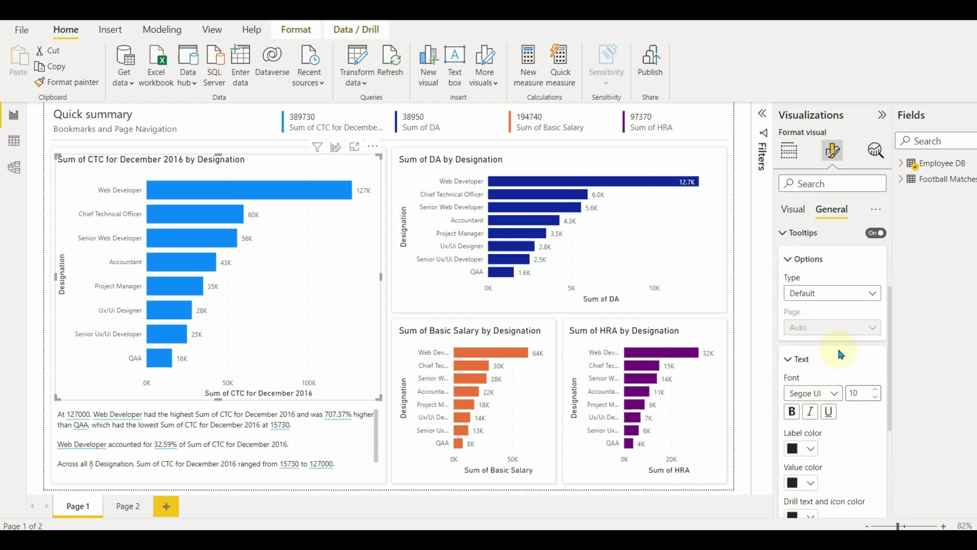
{"action": "left_click", "coordinate": [833, 394]}
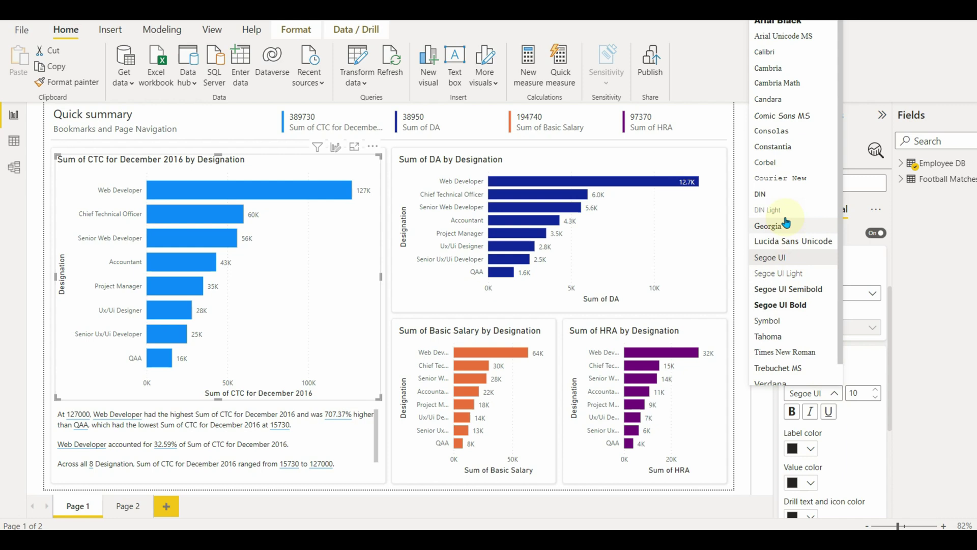
{"action": "left_click", "coordinate": [774, 194]}
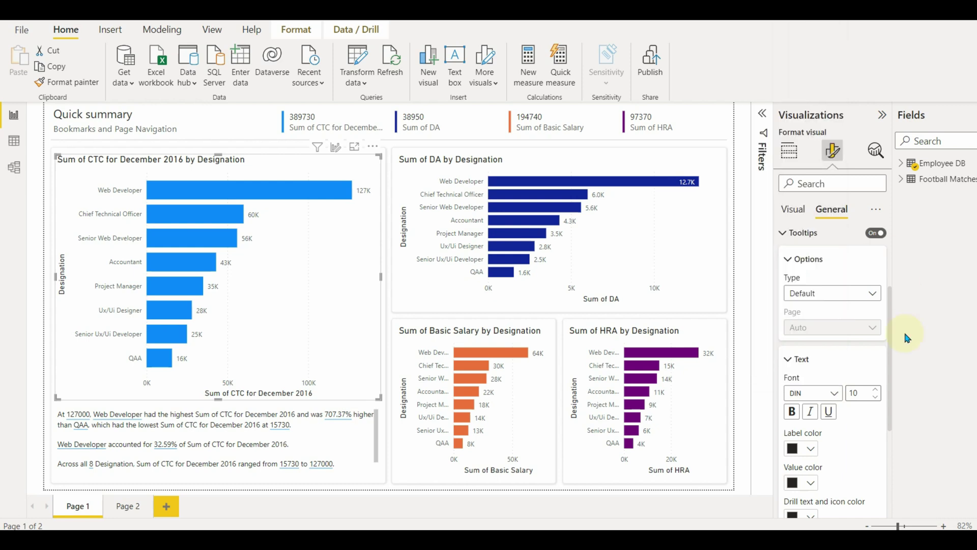
- Make the CTC tooltip labels, values and drill icons white on a blue background
{"action": "left_click", "coordinate": [811, 449]}
{"action": "left_click", "coordinate": [803, 218]}
{"action": "left_click", "coordinate": [811, 482]}
{"action": "left_click", "coordinate": [803, 251]}
{"action": "scroll", "coordinate": [848, 391], "scroll_direction": "down", "scroll_amount": 2}
{"action": "left_click", "coordinate": [811, 469]}
{"action": "left_click", "coordinate": [804, 262]}
{"action": "scroll", "coordinate": [858, 432], "scroll_direction": "down", "scroll_amount": 3}
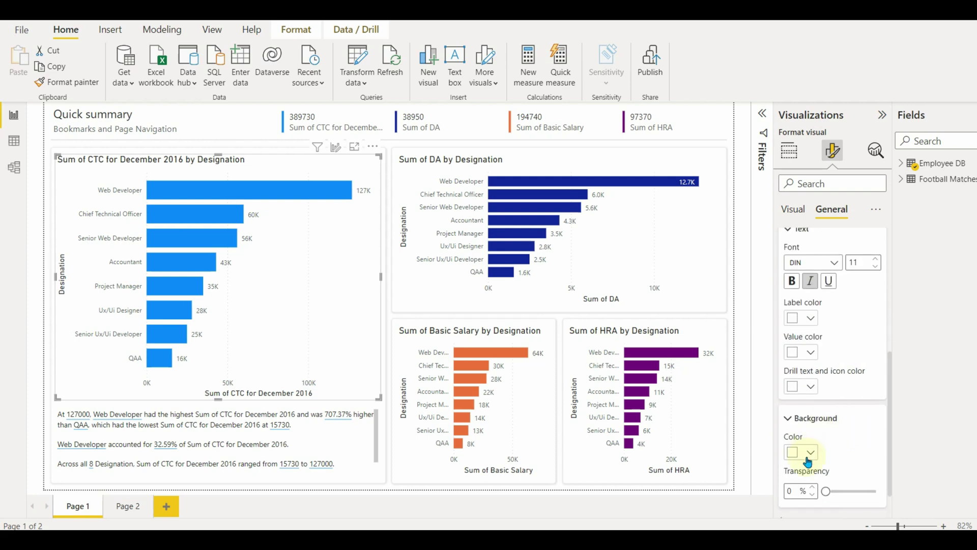
{"action": "left_click", "coordinate": [810, 453]}
{"action": "left_click", "coordinate": [823, 367]}
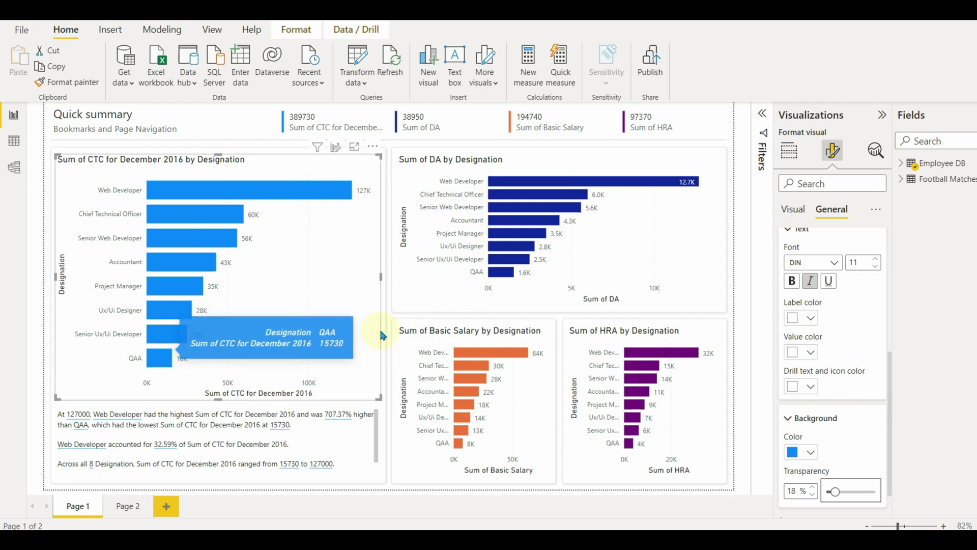
- Select the DA chart and make its tooltip labels, values and drill icons white
{"action": "left_click", "coordinate": [693, 254]}
{"action": "left_click", "coordinate": [813, 318]}
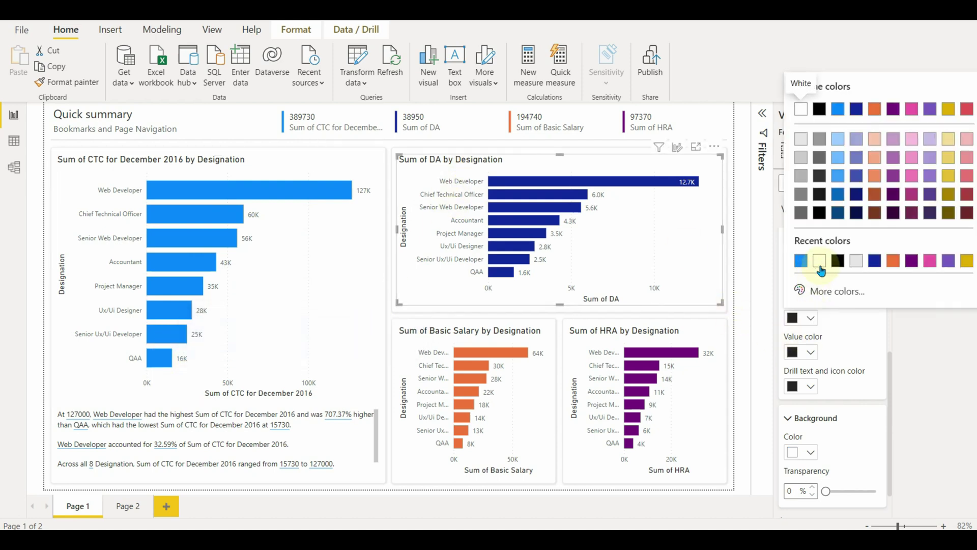
{"action": "left_click", "coordinate": [819, 261]}
{"action": "left_click", "coordinate": [811, 352]}
{"action": "left_click", "coordinate": [798, 298]}
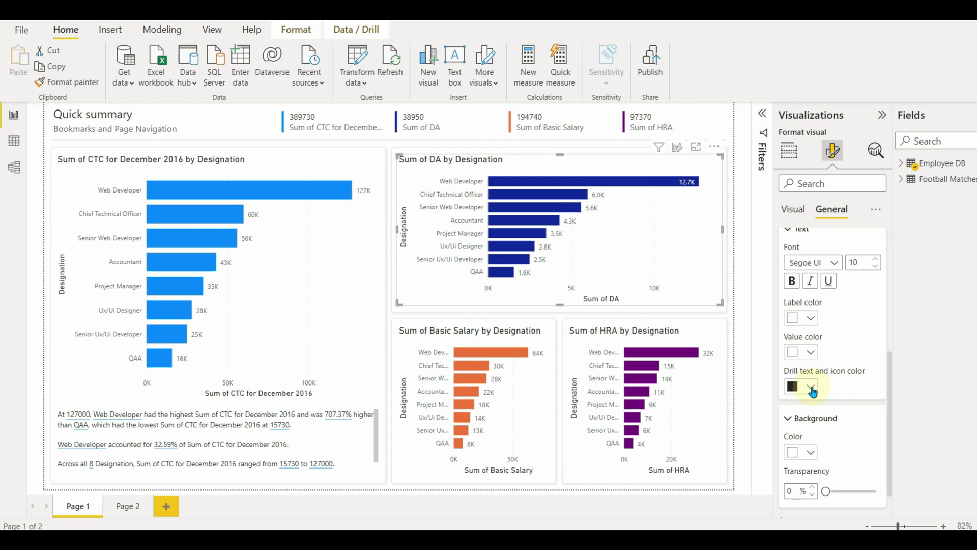
{"action": "left_click", "coordinate": [811, 386]}
{"action": "left_click", "coordinate": [802, 333]}
- Set the DA chart's tooltips to italic DIN on a dark blue background
{"action": "left_click", "coordinate": [824, 267]}
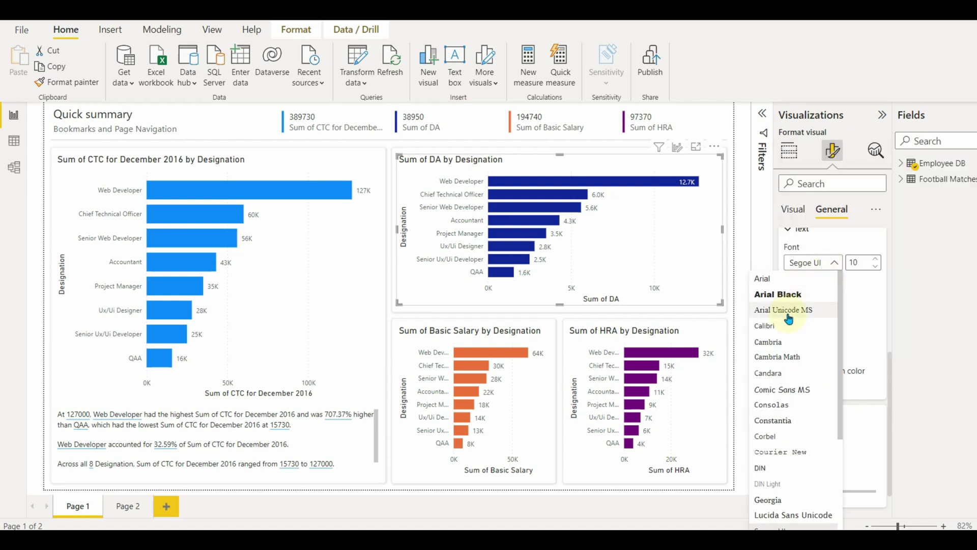
{"action": "left_click", "coordinate": [764, 467]}
{"action": "scroll", "coordinate": [861, 316], "scroll_direction": "down", "scroll_amount": 1}
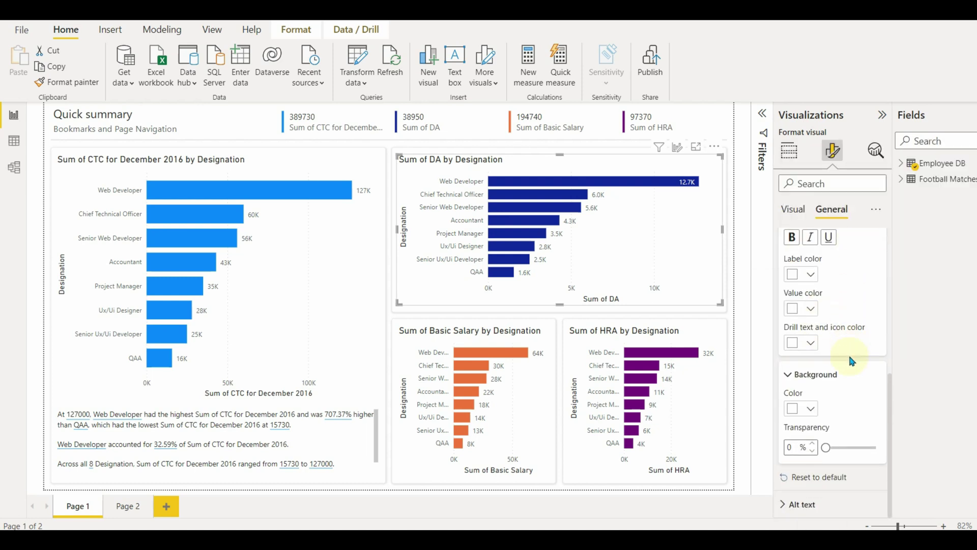
{"action": "left_click", "coordinate": [813, 408]}
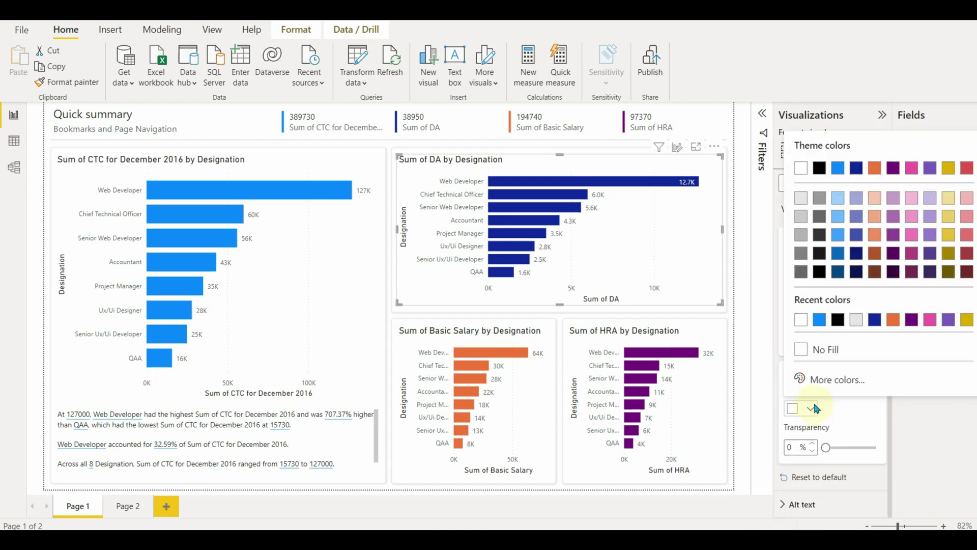
{"action": "left_click", "coordinate": [839, 254]}
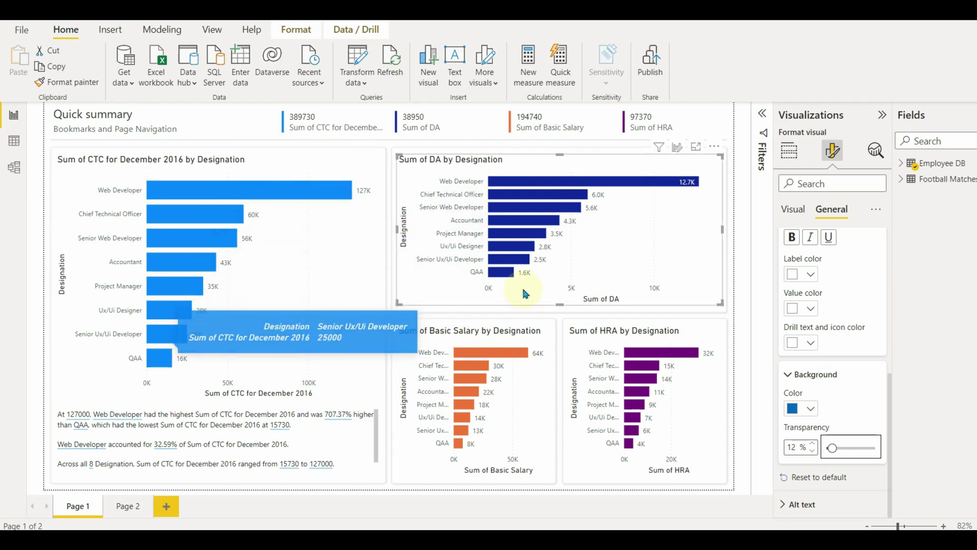
{"action": "left_click", "coordinate": [815, 238]}
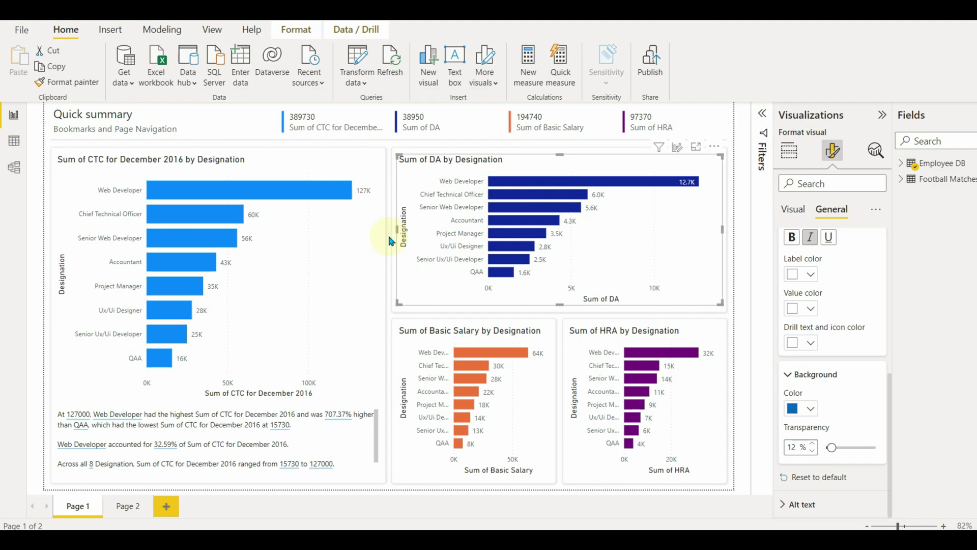
{"action": "left_click", "coordinate": [737, 199]}
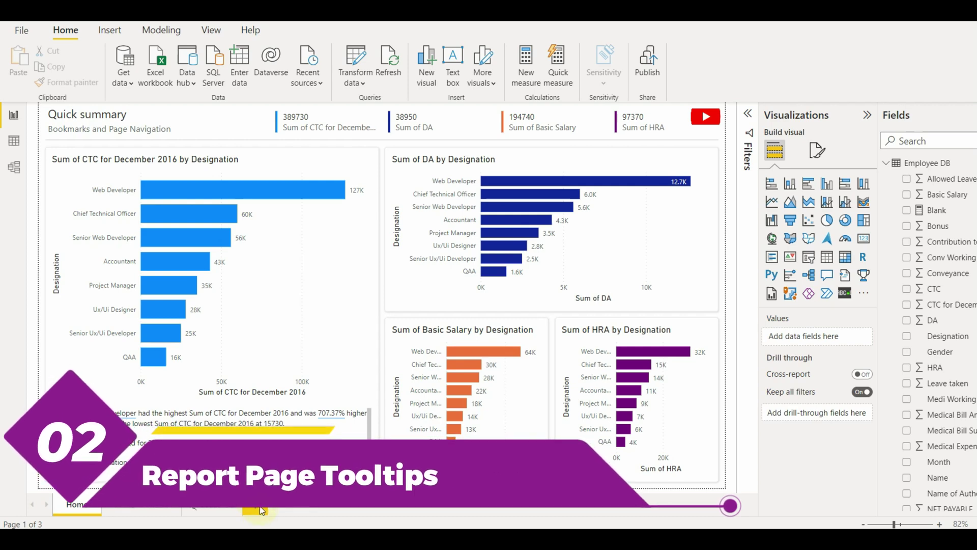
- Add a new Page 1 and allow it to be used as a tooltip
{"action": "left_click", "coordinate": [258, 508]}
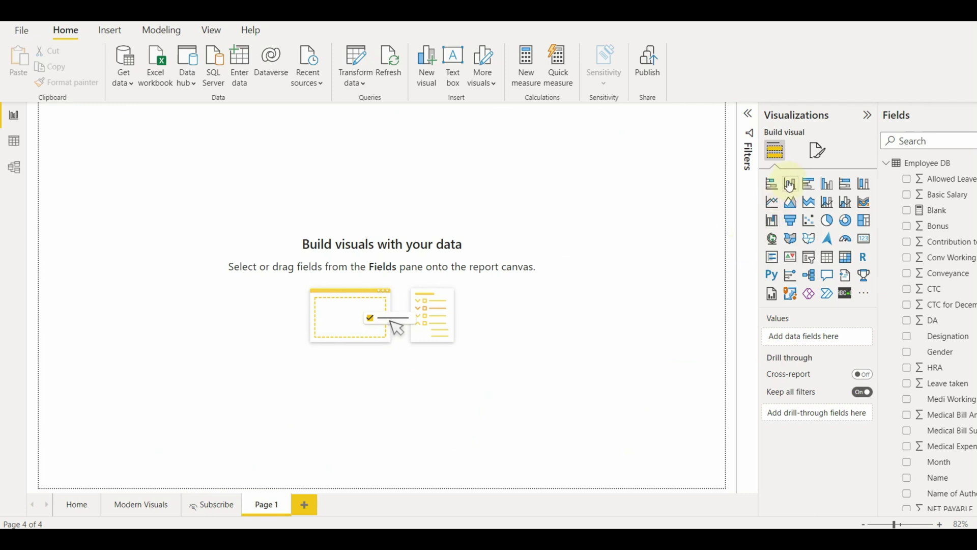
{"action": "left_click", "coordinate": [818, 151]}
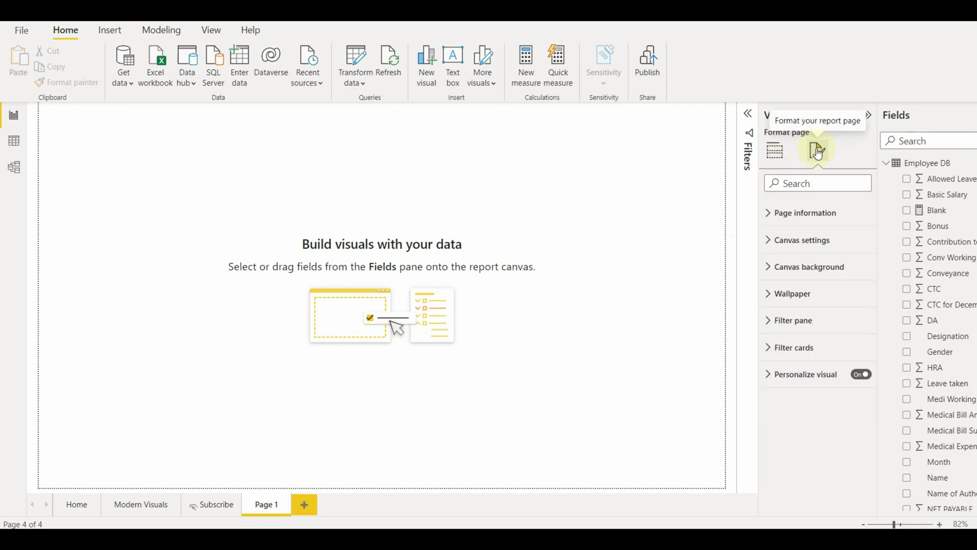
{"action": "left_click", "coordinate": [833, 240]}
{"action": "left_click", "coordinate": [826, 237]}
{"action": "left_click", "coordinate": [824, 223]}
{"action": "left_click", "coordinate": [858, 275]}
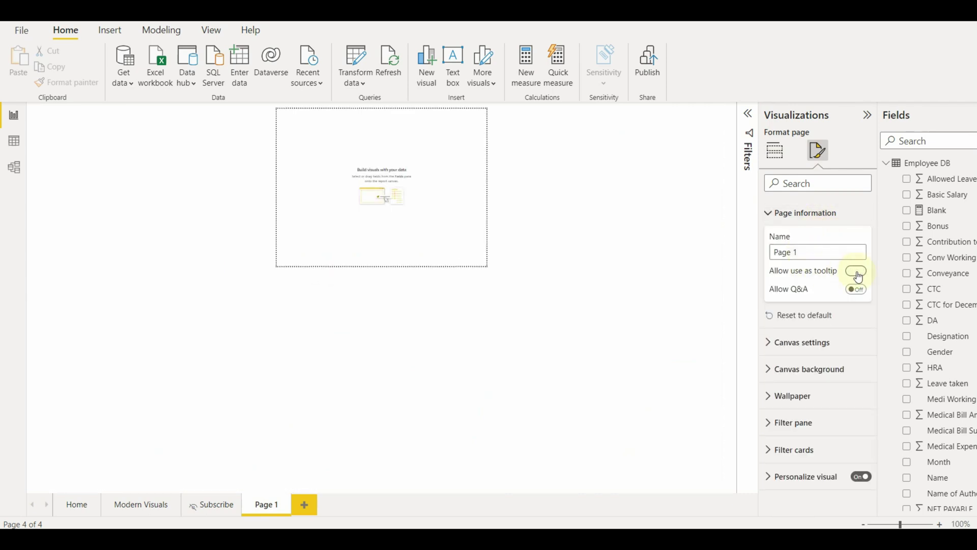
- Insert an empty multi-row card on Page 1
{"action": "left_click", "coordinate": [385, 195]}
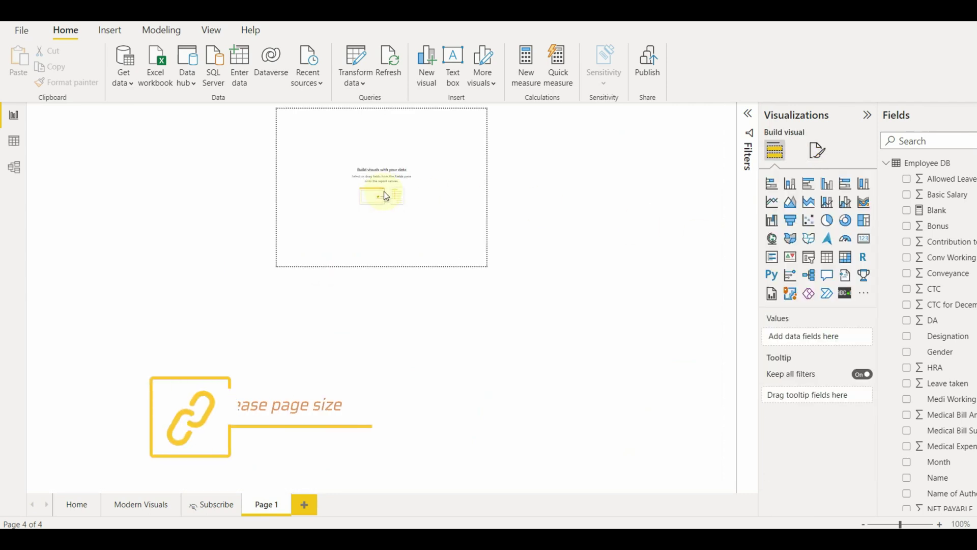
{"action": "scroll", "coordinate": [384, 192], "scroll_direction": "up", "scroll_amount": 5, "text": "ctrl"}
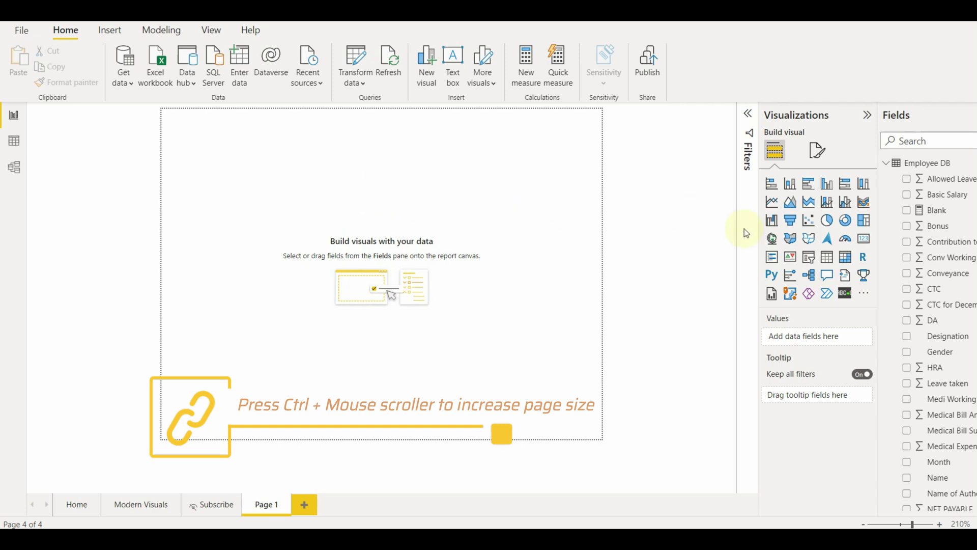
{"action": "left_click", "coordinate": [773, 257]}
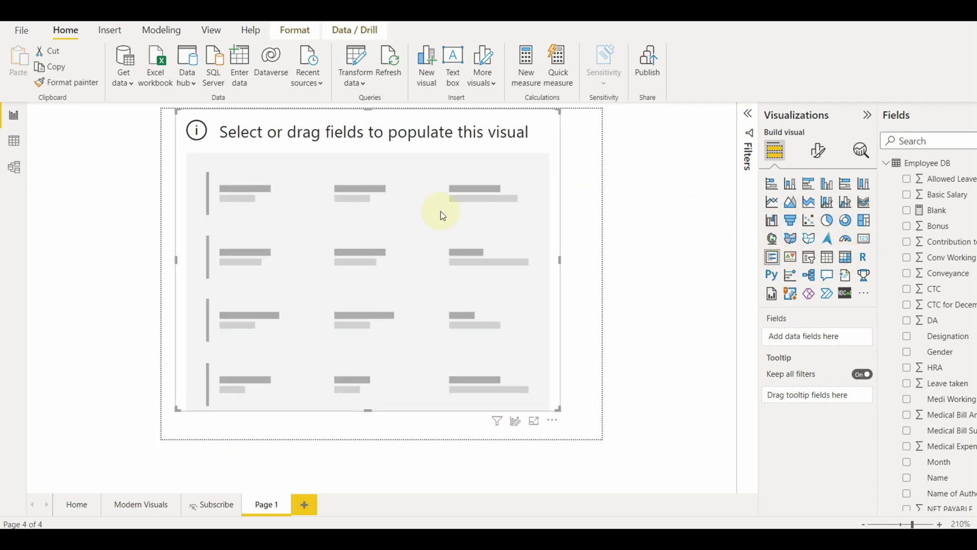
- Add CTC (moved to top), Bonus, Contribution, DA, Conveyance, Medical Expenses and HRA totals to the card
{"action": "left_click", "coordinate": [908, 225]}
{"action": "left_click", "coordinate": [907, 241]}
{"action": "left_click", "coordinate": [907, 288]}
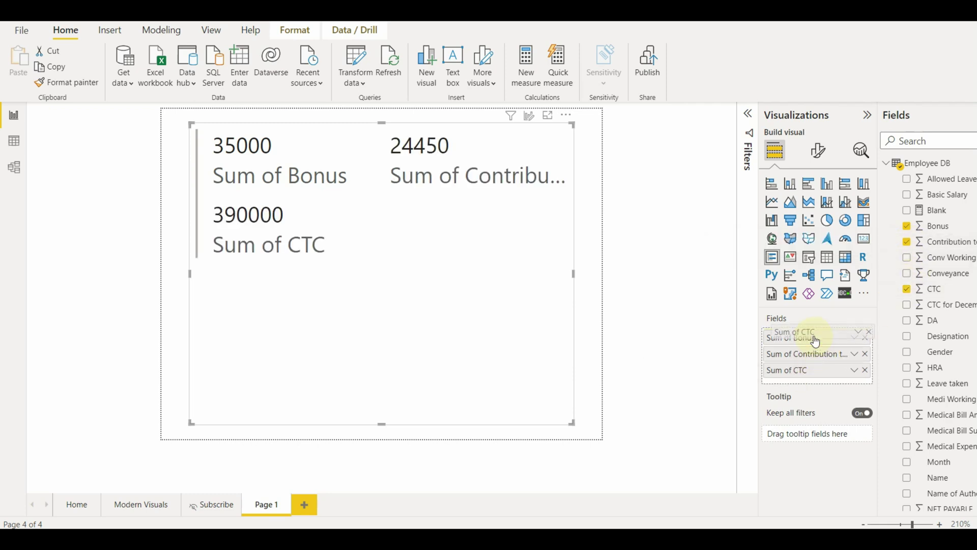
{"action": "left_click_drag", "start_coordinate": [815, 341], "coordinate": [816, 338]}
{"action": "left_click", "coordinate": [908, 321]}
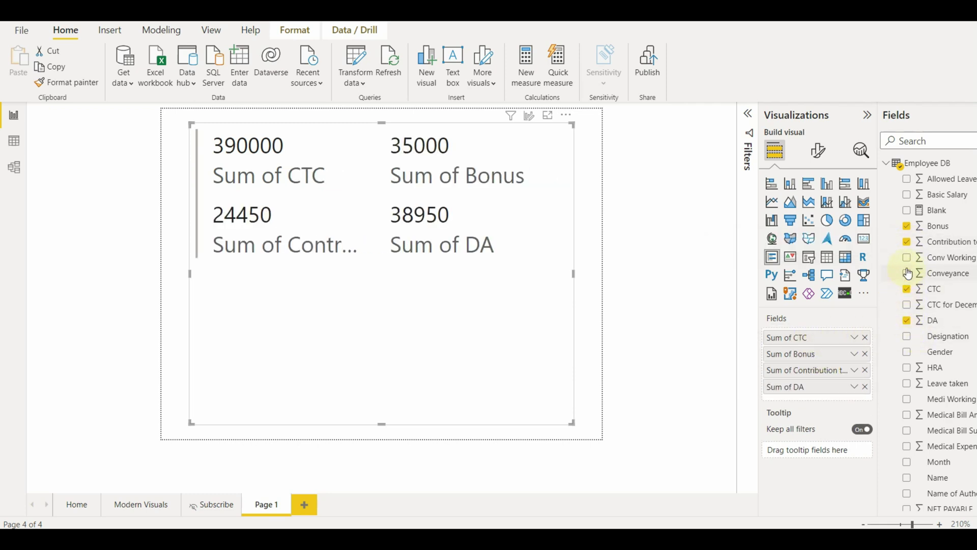
{"action": "left_click", "coordinate": [907, 273]}
{"action": "scroll", "coordinate": [909, 274], "scroll_direction": "down", "scroll_amount": 2}
{"action": "left_click", "coordinate": [907, 339]}
{"action": "left_click", "coordinate": [907, 276]}
{"action": "left_click", "coordinate": [908, 276]}
{"action": "left_click", "coordinate": [908, 260]}
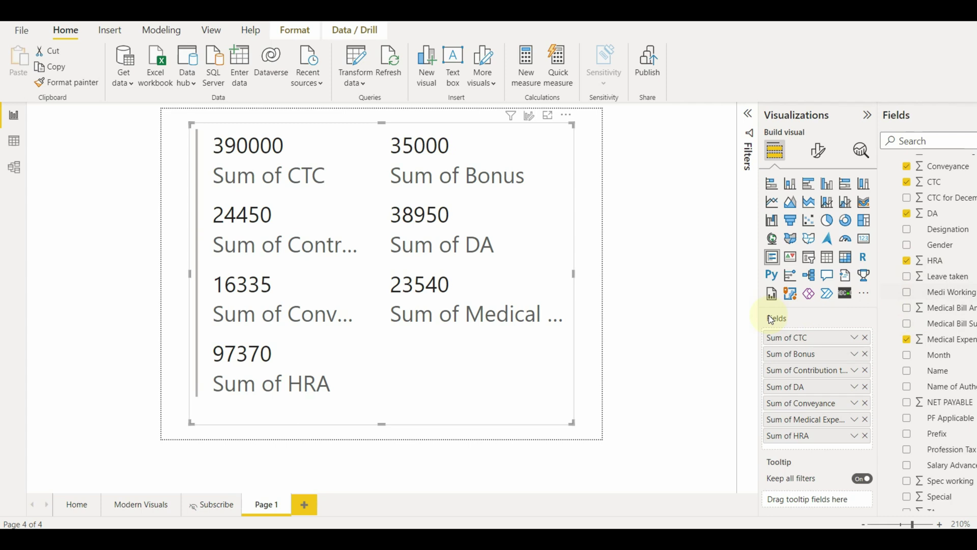
- Relabel the CTC total as 'CTC' and the Contribution total as 'PF'
{"action": "double_click", "coordinate": [775, 340]}
{"action": "type", "text": "CTC"}
{"action": "key", "text": "Return"}
{"action": "double_click", "coordinate": [792, 354]}
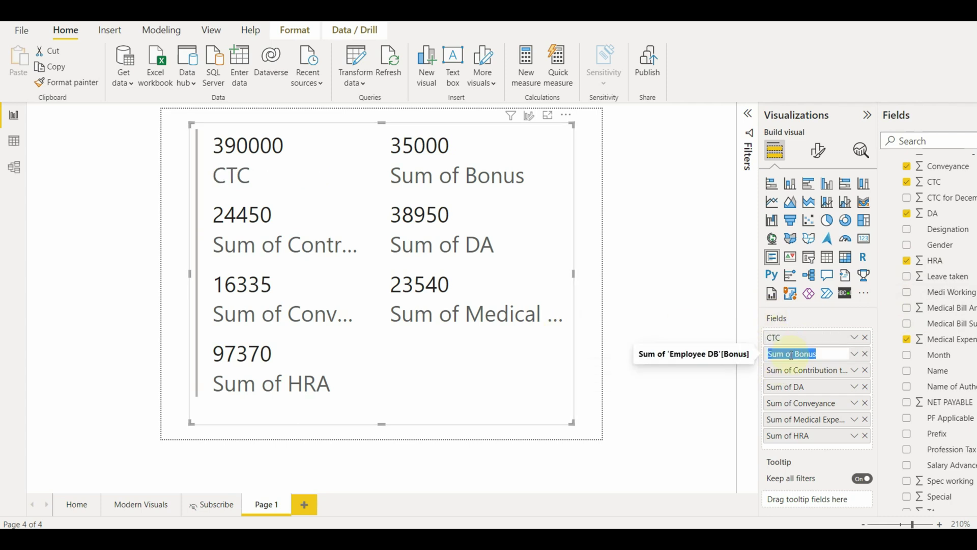
{"action": "double_click", "coordinate": [821, 371]}
{"action": "type", "text": "PF"}
{"action": "key", "text": "Return"}
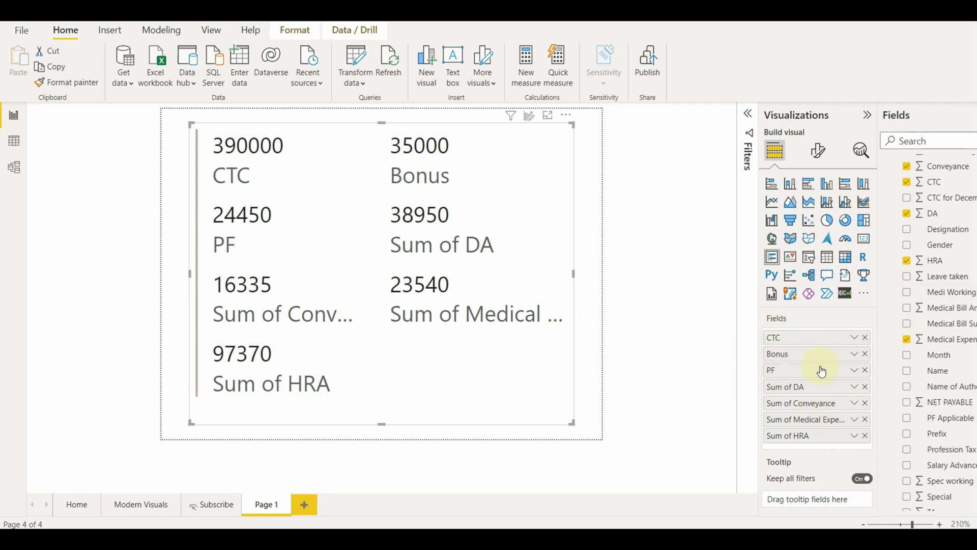
- Relabel the remaining totals as 'Conveyance', 'Medical Expenses' and 'HRA'
{"action": "double_click", "coordinate": [815, 408]}
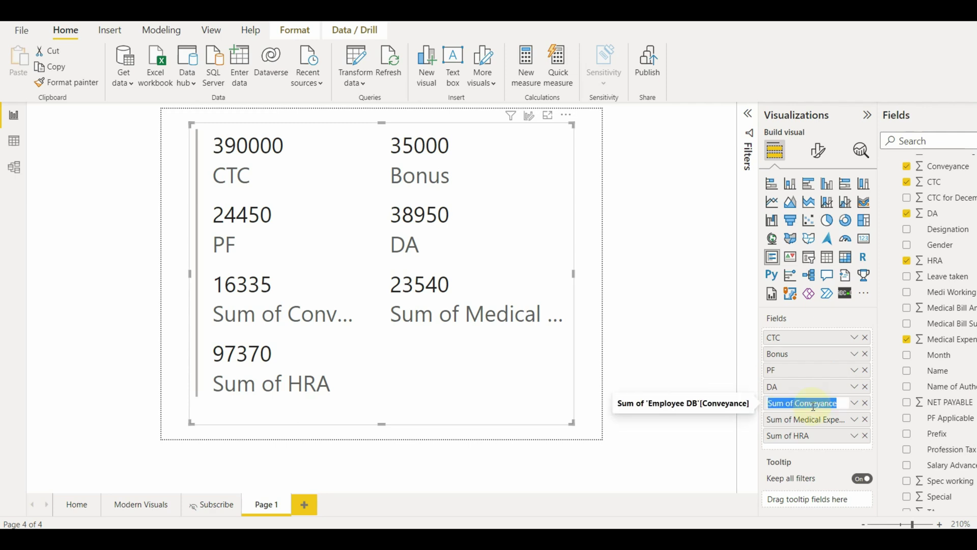
{"action": "key", "text": "ctrl+a"}
{"action": "type", "text": "Conveyance"}
{"action": "key", "text": "Return"}
{"action": "double_click", "coordinate": [827, 418]}
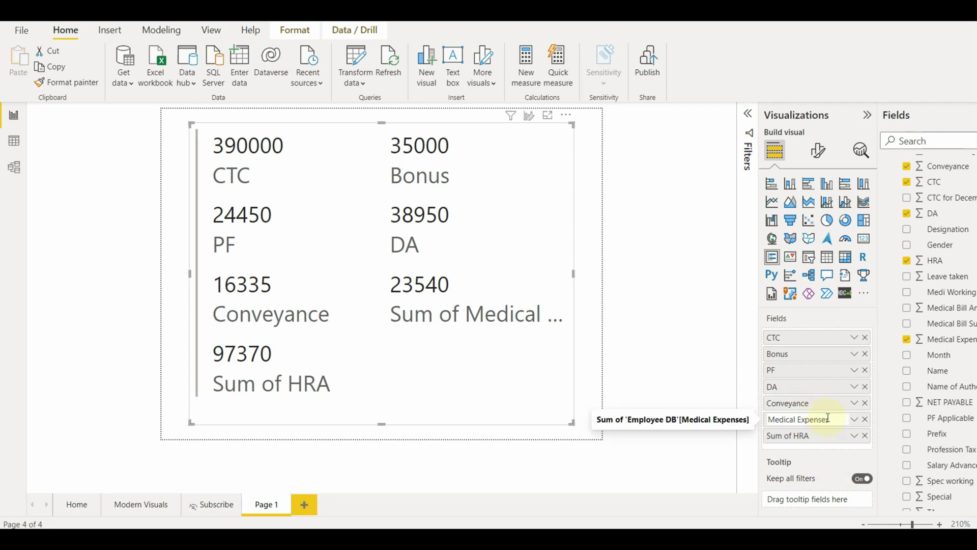
{"action": "type", "text": "Medical Expenses"}
{"action": "key", "text": "Return"}
{"action": "double_click", "coordinate": [817, 436]}
{"action": "type", "text": "HRA"}
{"action": "key", "text": "Return"}
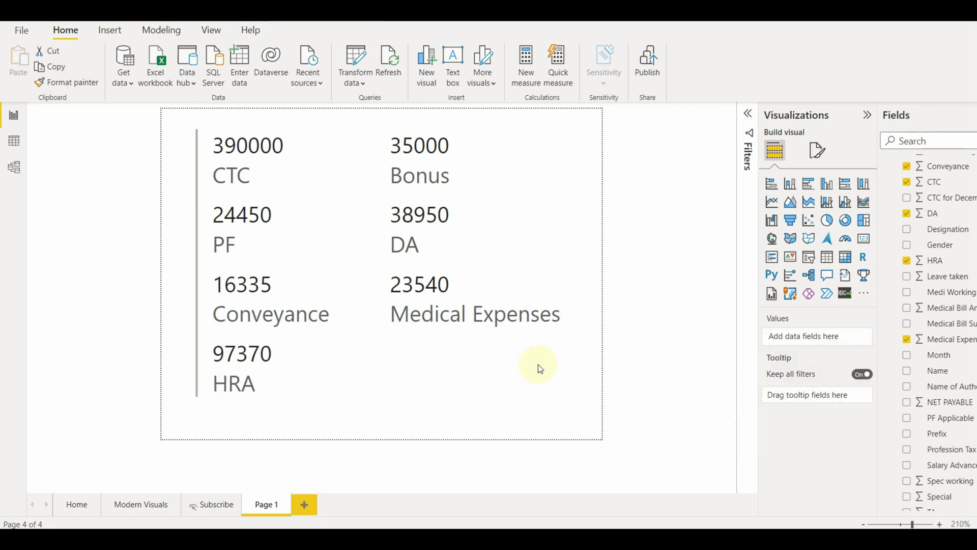
- Set the card's callout values to italic DIN
{"action": "left_click", "coordinate": [818, 150]}
{"action": "left_click", "coordinate": [862, 267]}
{"action": "left_click", "coordinate": [862, 266]}
{"action": "left_click", "coordinate": [828, 250]}
{"action": "left_click", "coordinate": [798, 279]}
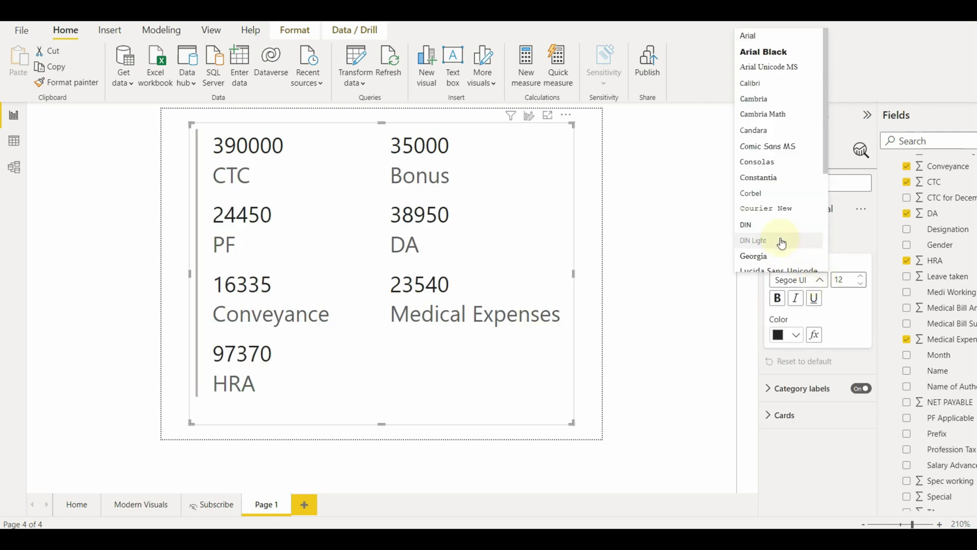
{"action": "left_click", "coordinate": [780, 181]}
{"action": "left_click", "coordinate": [796, 298]}
{"action": "left_click", "coordinate": [801, 241]}
- Set the category labels to DIN, size 11, in light grey
{"action": "left_click", "coordinate": [804, 275]}
{"action": "left_click", "coordinate": [798, 306]}
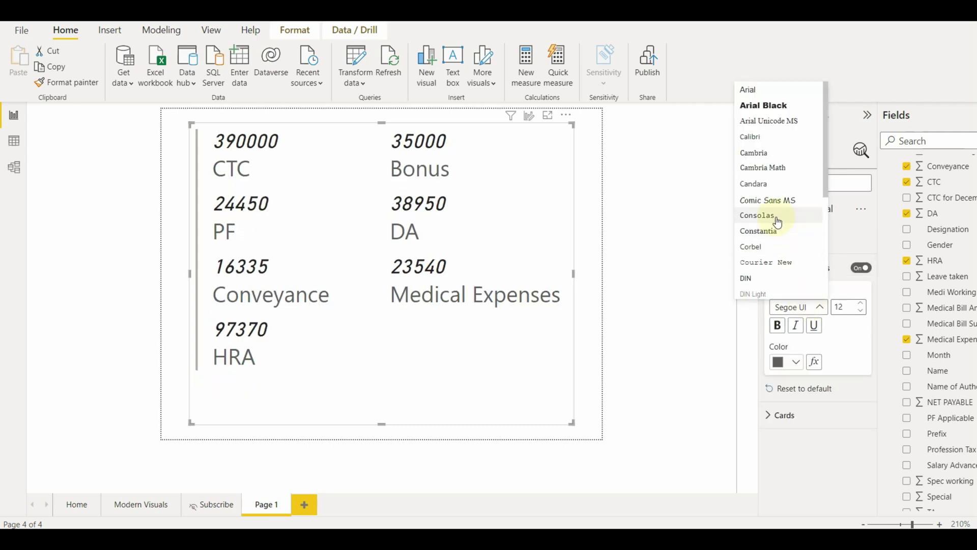
{"action": "left_click", "coordinate": [749, 279]}
{"action": "left_click", "coordinate": [860, 310]}
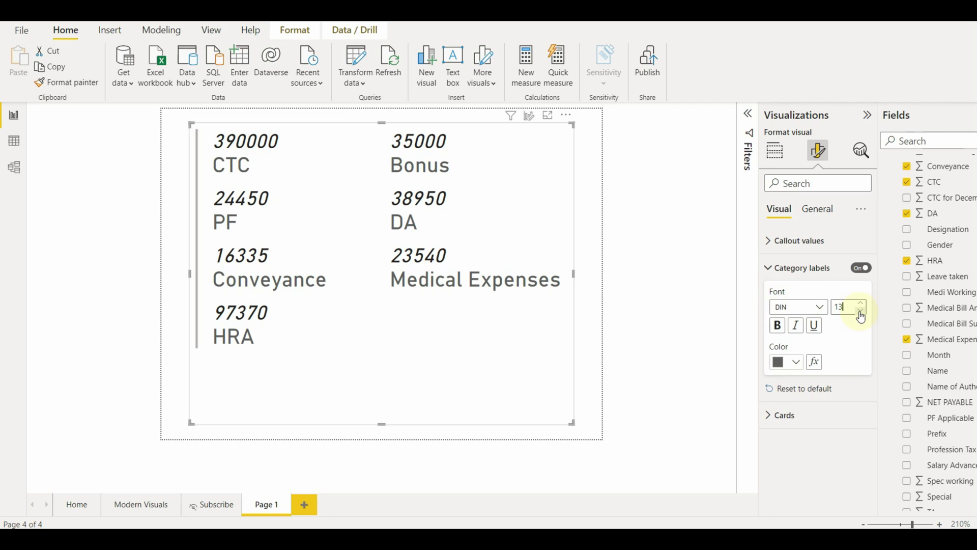
{"action": "left_click", "coordinate": [786, 362]}
{"action": "left_click", "coordinate": [792, 210]}
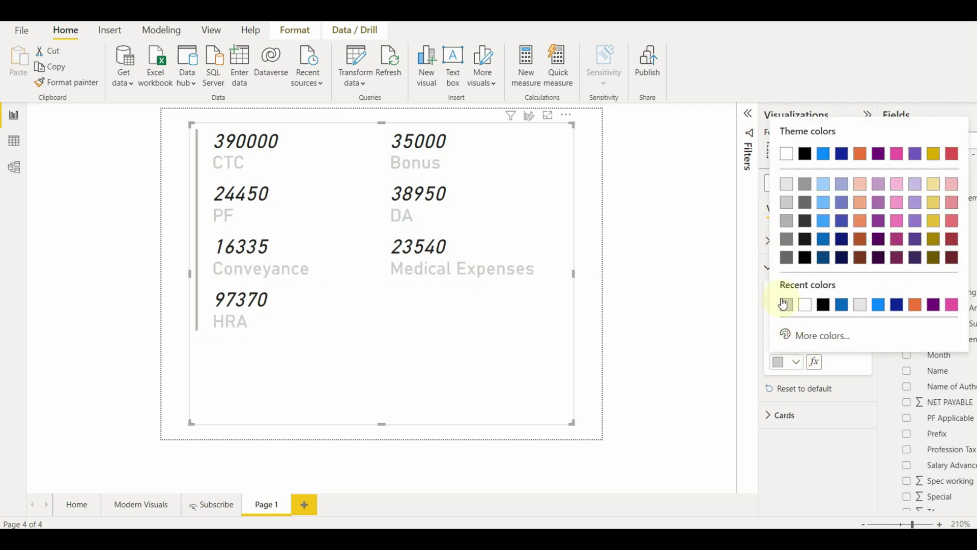
{"action": "left_click", "coordinate": [814, 269]}
- Add left and right card borders and give the card a blue background
{"action": "left_click", "coordinate": [786, 293]}
{"action": "scroll", "coordinate": [779, 316], "scroll_direction": "down", "scroll_amount": 1}
{"action": "left_click", "coordinate": [774, 328]}
{"action": "left_click", "coordinate": [774, 341]}
{"action": "left_click", "coordinate": [774, 354]}
{"action": "left_click", "coordinate": [774, 368]}
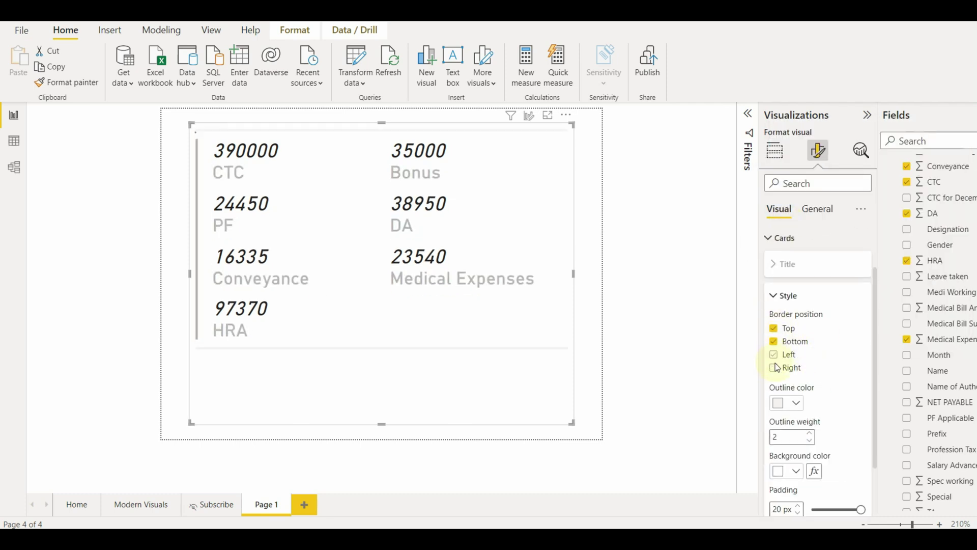
{"action": "left_click", "coordinate": [800, 400]}
{"action": "left_click", "coordinate": [814, 373]}
{"action": "scroll", "coordinate": [810, 408], "scroll_direction": "down", "scroll_amount": 1}
{"action": "left_click", "coordinate": [796, 428]}
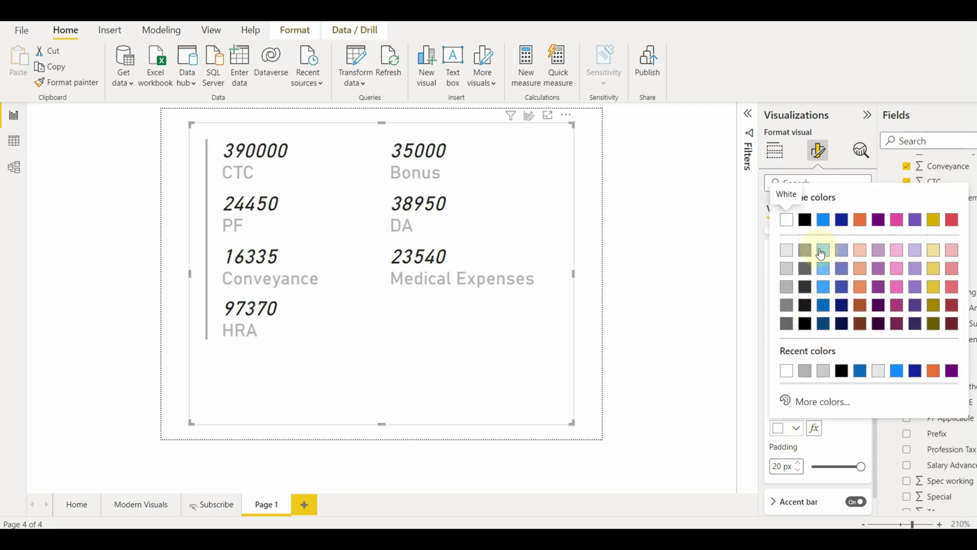
{"action": "left_click", "coordinate": [827, 224]}
- Give the card a white accent bar
{"action": "scroll", "coordinate": [823, 409], "scroll_direction": "down", "scroll_amount": 1}
{"action": "left_click", "coordinate": [794, 476]}
{"action": "scroll", "coordinate": [814, 458], "scroll_direction": "down", "scroll_amount": 1}
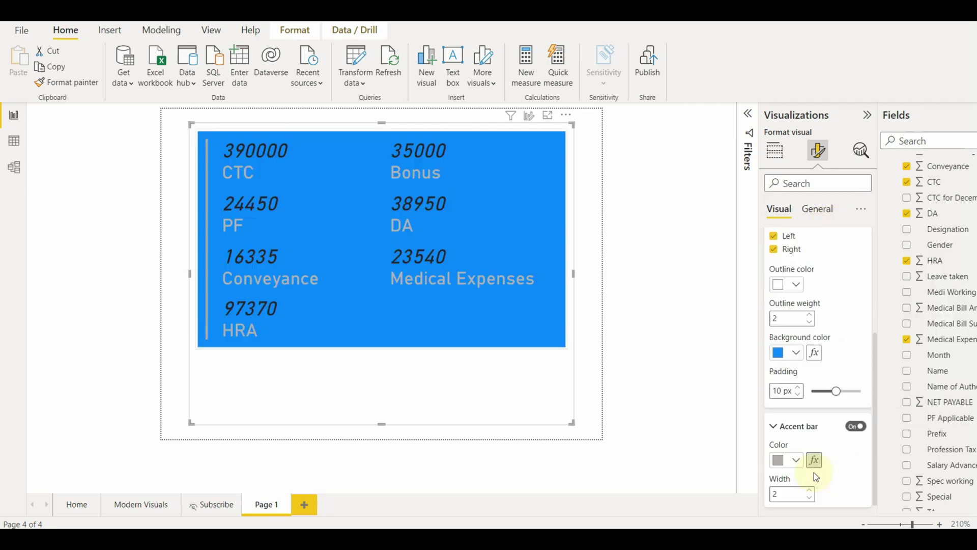
{"action": "left_click", "coordinate": [797, 460]}
{"action": "left_click", "coordinate": [781, 233]}
- Lighten the category labels further and make the callout values white
{"action": "scroll", "coordinate": [811, 301], "scroll_direction": "up", "scroll_amount": 3}
{"action": "left_click", "coordinate": [804, 268]}
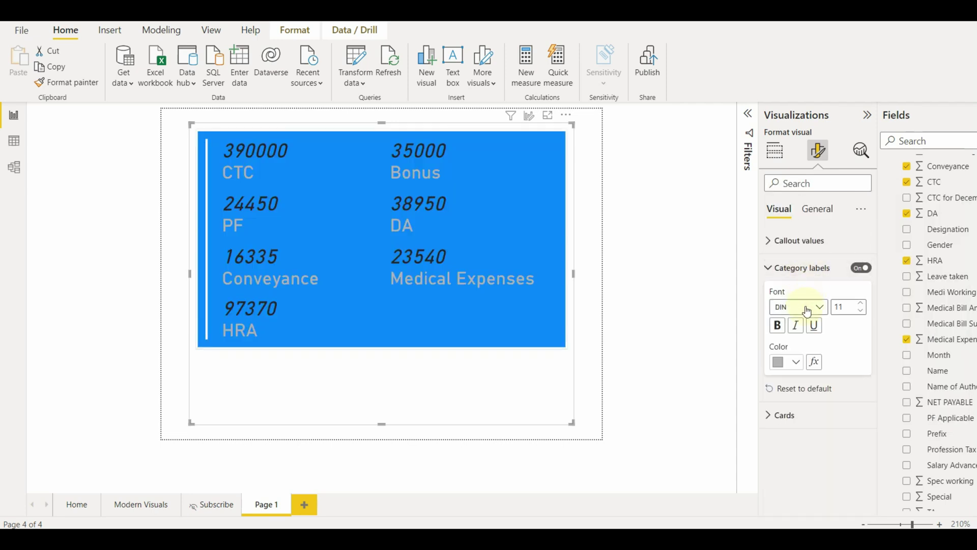
{"action": "left_click", "coordinate": [787, 362]}
{"action": "left_click", "coordinate": [788, 185]}
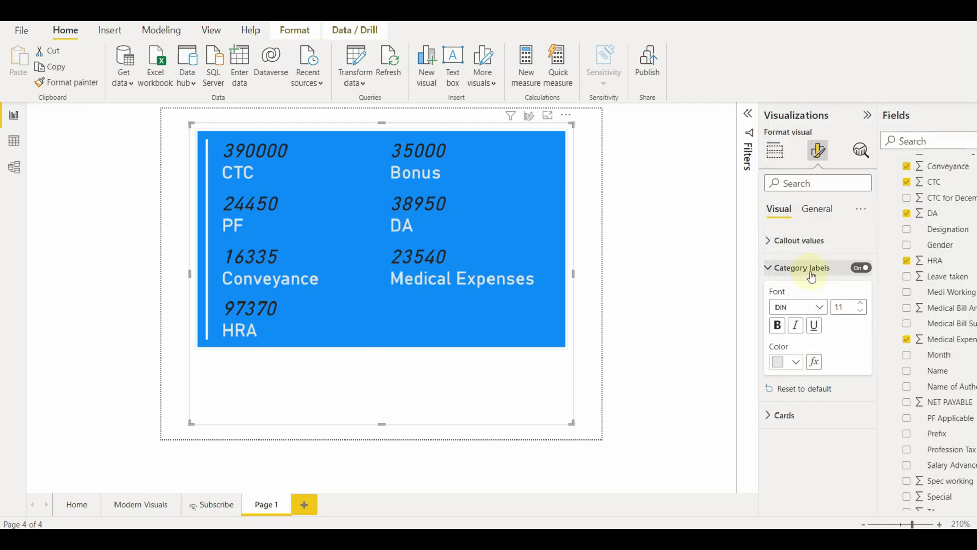
{"action": "left_click", "coordinate": [801, 241]}
{"action": "left_click", "coordinate": [798, 336]}
{"action": "left_click", "coordinate": [788, 132]}
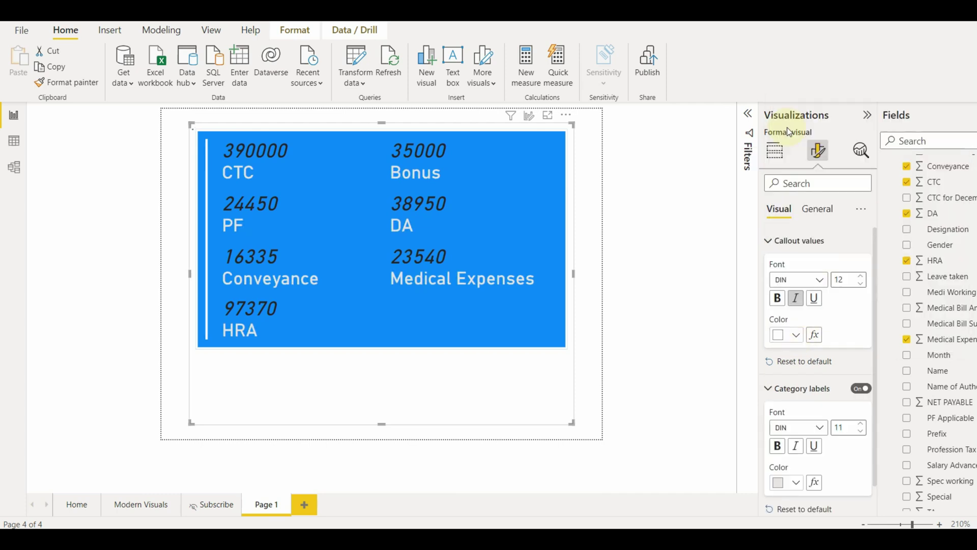
{"action": "left_click", "coordinate": [587, 398]}
{"action": "left_click", "coordinate": [553, 390]}
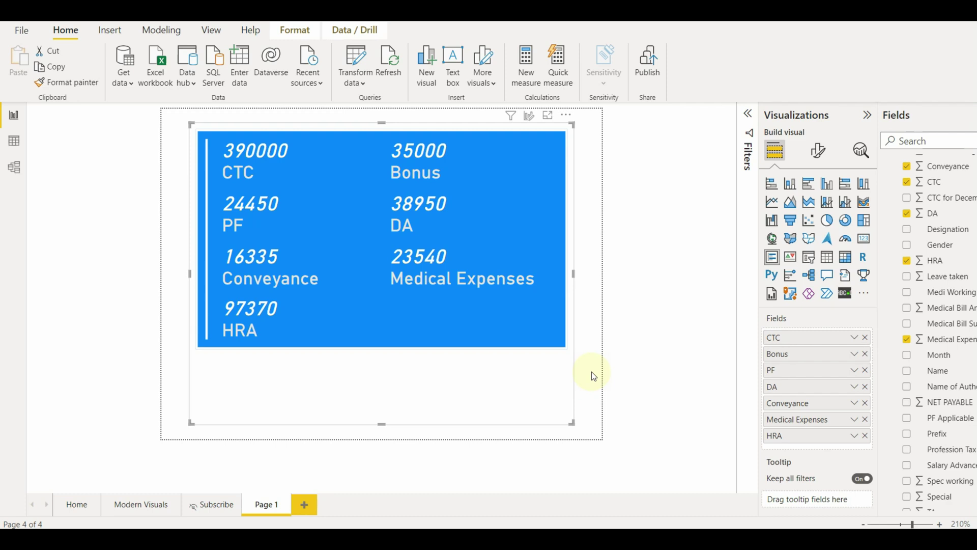
{"action": "left_click", "coordinate": [591, 372]}
- Go back to the Home page and select the CTC by Designation bar chart
{"action": "scroll", "coordinate": [592, 372], "scroll_direction": "down", "scroll_amount": 5}
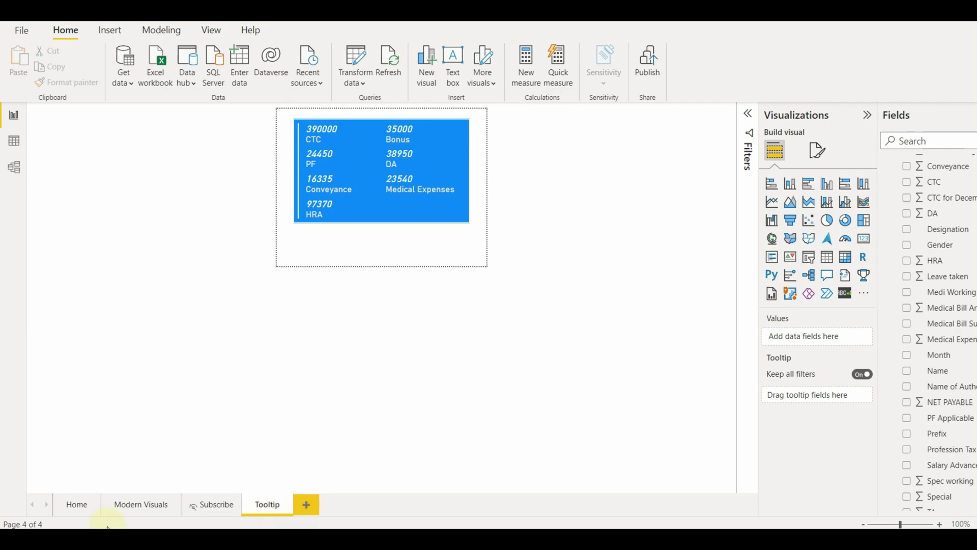
{"action": "left_click", "coordinate": [85, 504]}
{"action": "left_click", "coordinate": [346, 178]}
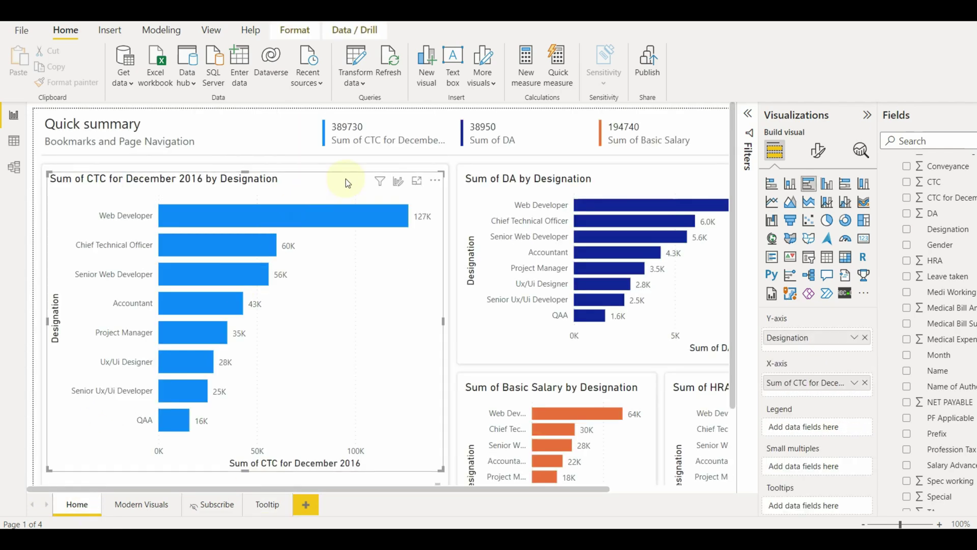
- Set the CTC chart's tooltip type to Report page using the Tooltip page, then check it on the bars
{"action": "left_click", "coordinate": [820, 149]}
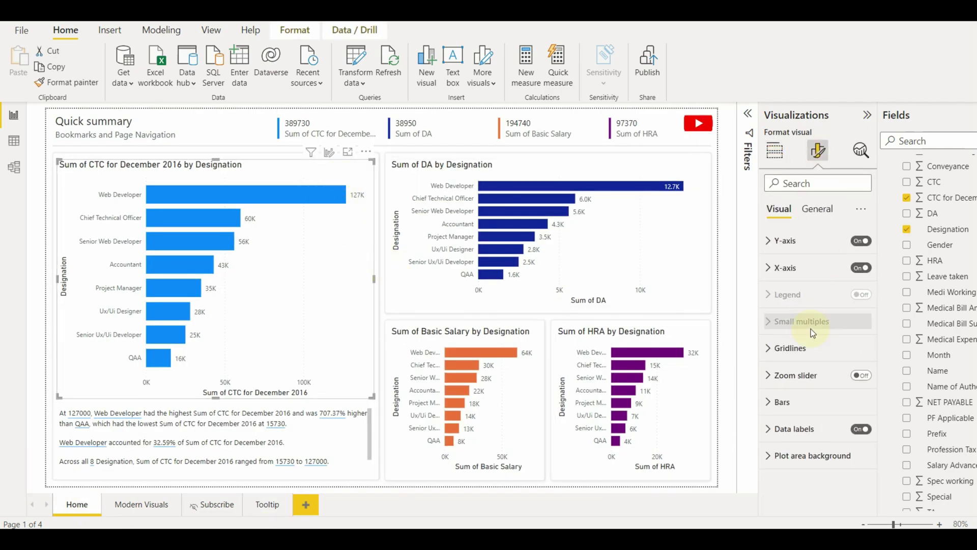
{"action": "left_click", "coordinate": [810, 177]}
{"action": "type", "text": "tooltip"}
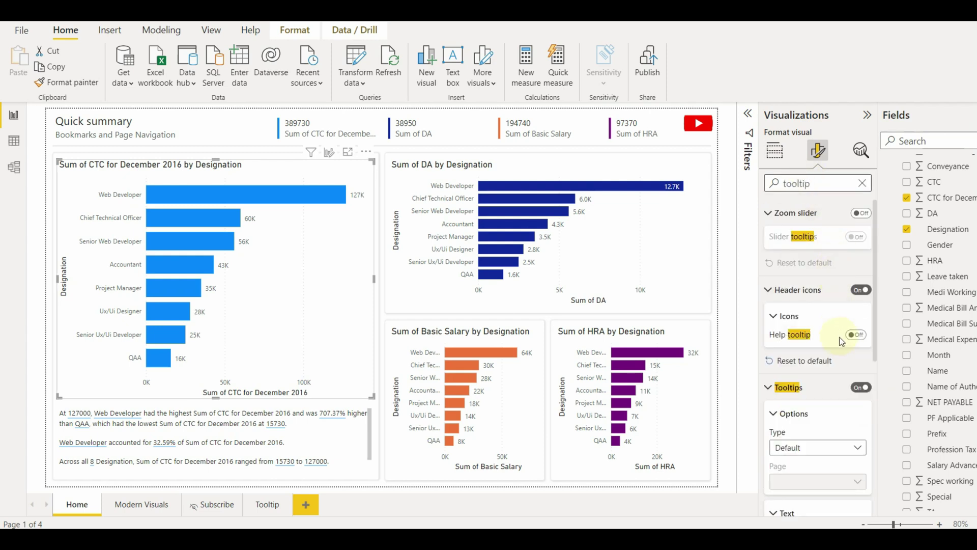
{"action": "scroll", "coordinate": [835, 341], "scroll_direction": "down", "scroll_amount": 3}
{"action": "left_click", "coordinate": [807, 305]}
{"action": "left_click", "coordinate": [809, 337]}
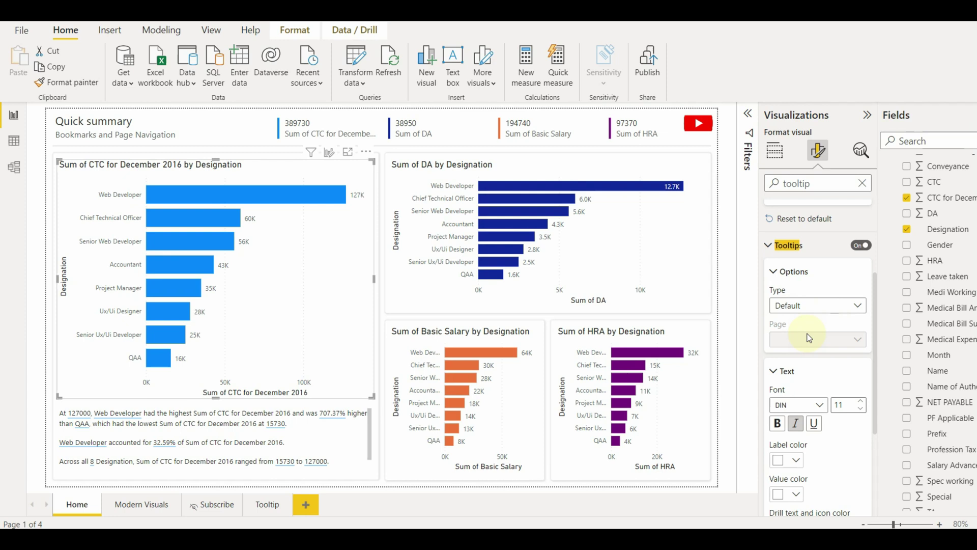
{"action": "left_click", "coordinate": [787, 387]}
{"action": "left_click", "coordinate": [720, 327]}
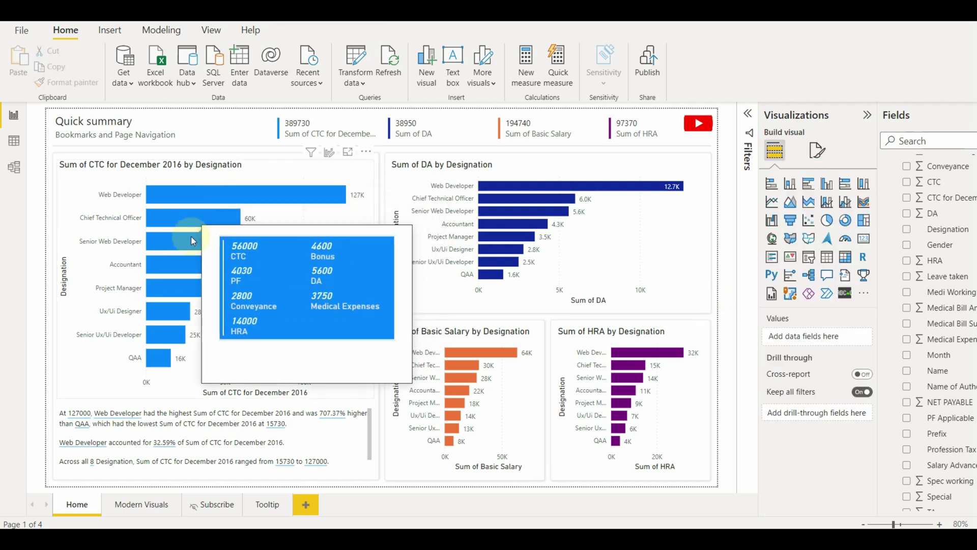
{"action": "mouse_move", "coordinate": [179, 270]}
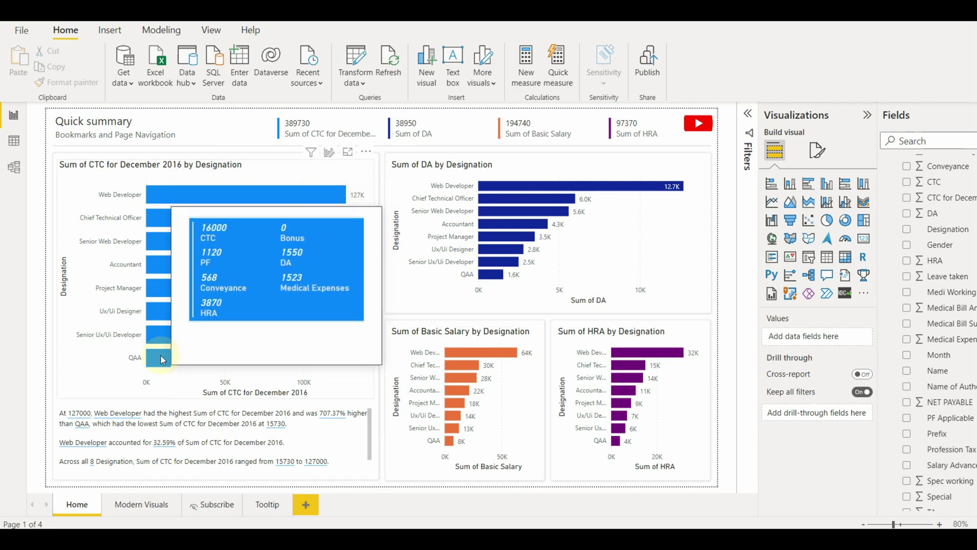
{"action": "mouse_move", "coordinate": [581, 189]}
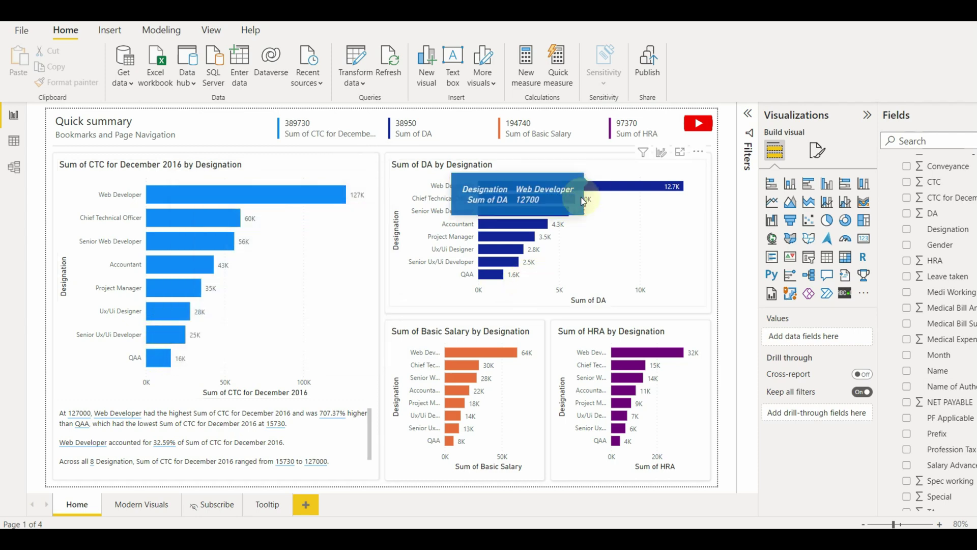
{"action": "mouse_move", "coordinate": [484, 350]}
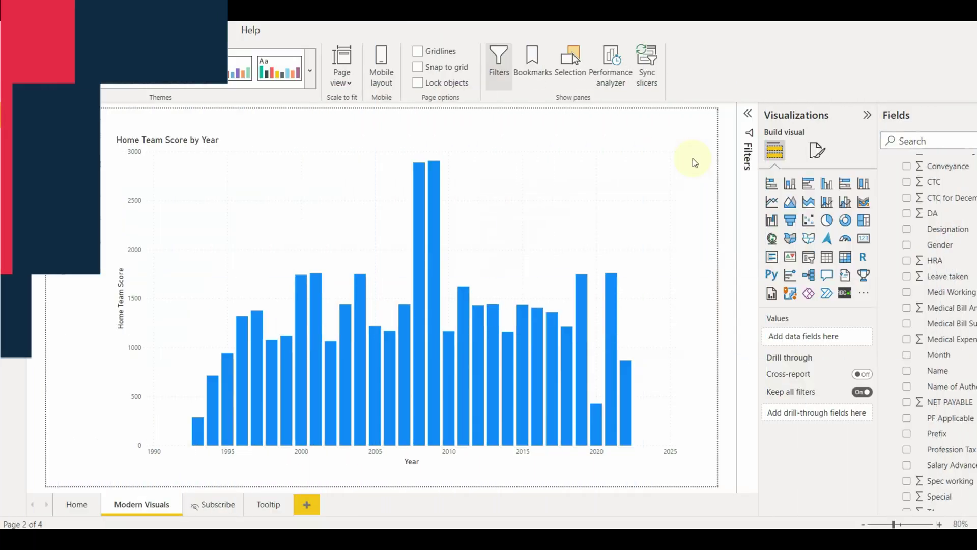
- Check 'Use modern visual tooltips with drill actions' in the current file's Report settings
{"action": "mouse_move", "coordinate": [428, 233]}
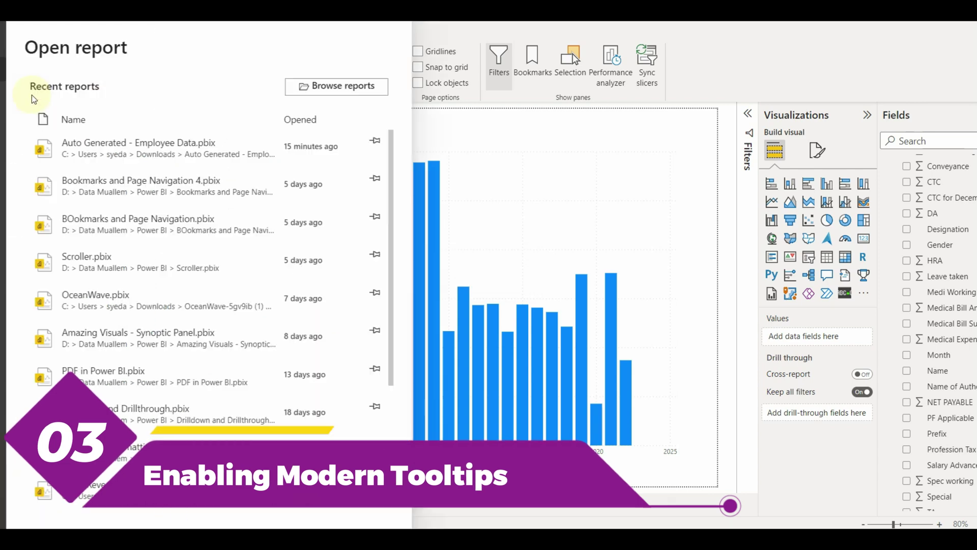
{"action": "left_click", "coordinate": [30, 236]}
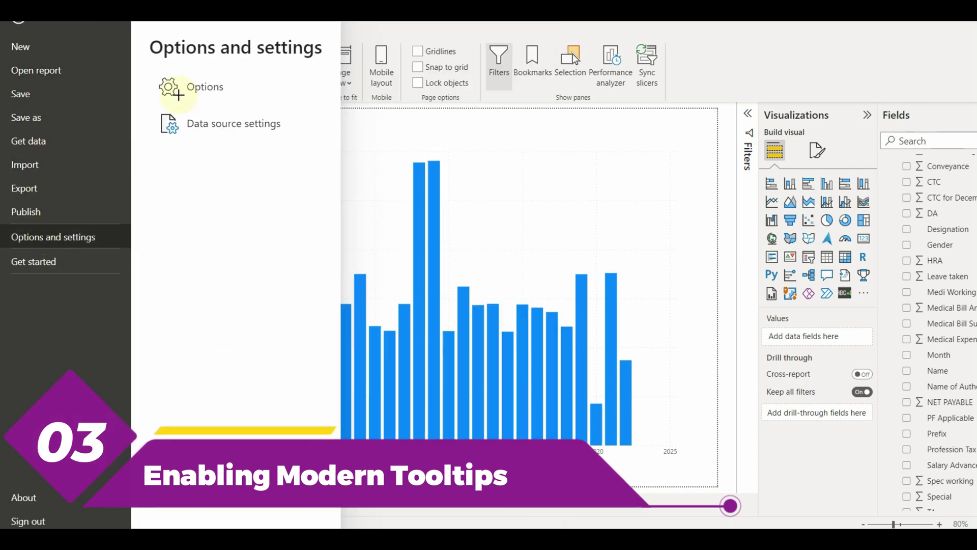
{"action": "left_click_drag", "start_coordinate": [144, 70], "coordinate": [193, 80]}
{"action": "left_click", "coordinate": [199, 87]}
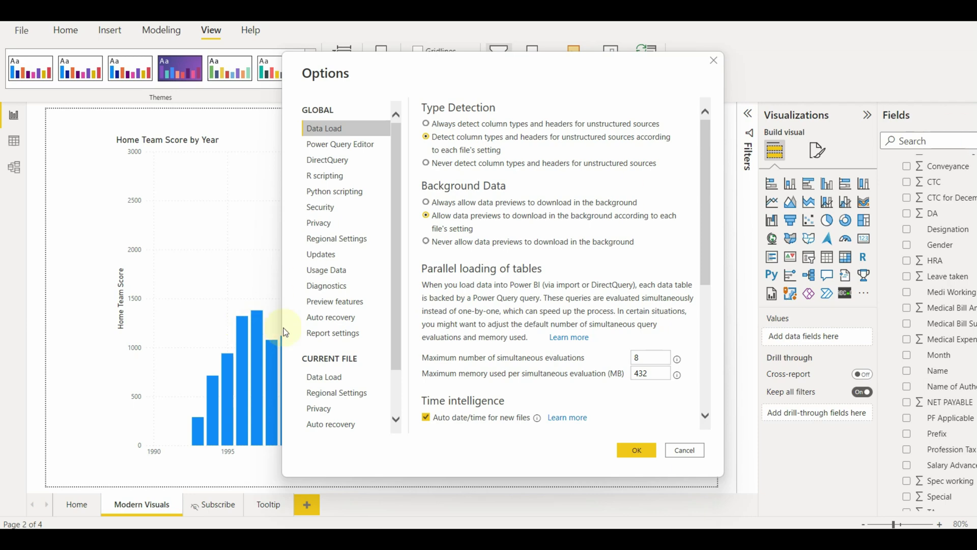
{"action": "scroll", "coordinate": [300, 371], "scroll_direction": "down", "scroll_amount": 2}
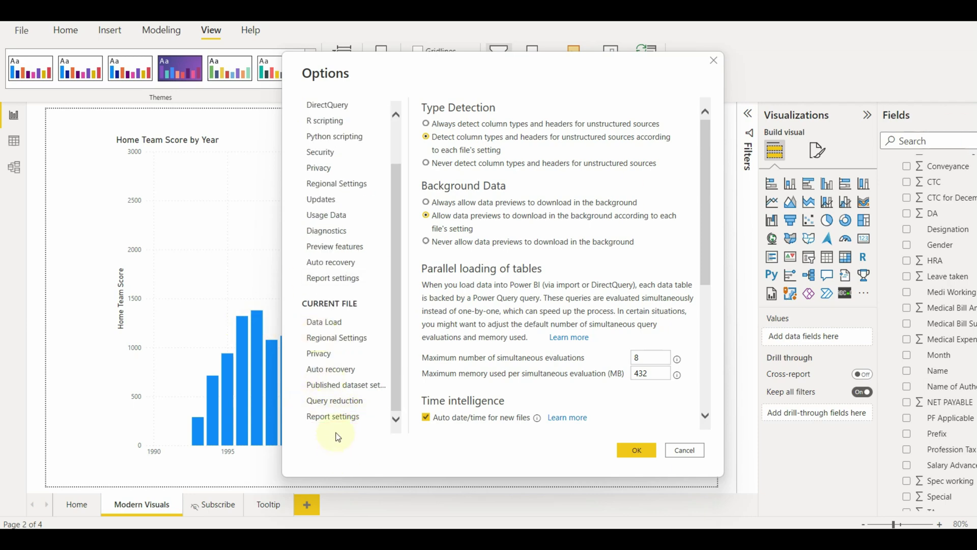
{"action": "left_click", "coordinate": [340, 418]}
{"action": "scroll", "coordinate": [457, 390], "scroll_direction": "down", "scroll_amount": 3}
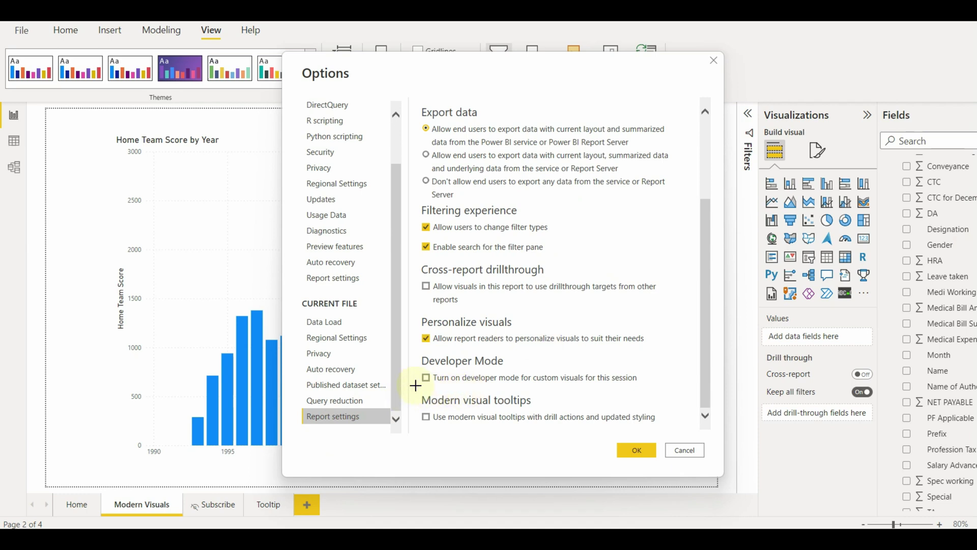
{"action": "left_click_drag", "start_coordinate": [491, 419], "coordinate": [668, 427]}
{"action": "key", "text": "Escape"}
{"action": "left_click", "coordinate": [428, 417]}
- Close Options, then drill the Home Team Score chart down through 2008, Qtr 2 and May
{"action": "left_click", "coordinate": [635, 450]}
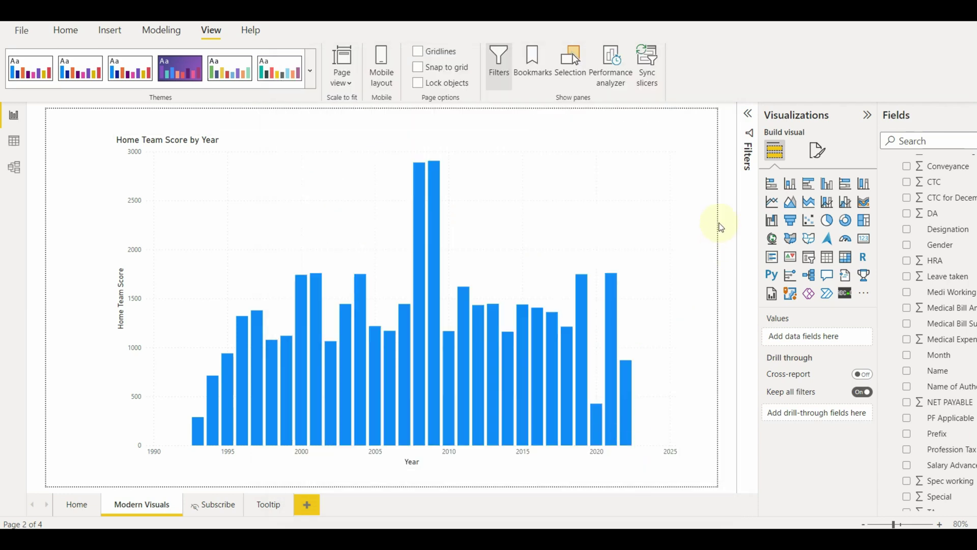
{"action": "mouse_move", "coordinate": [420, 224]}
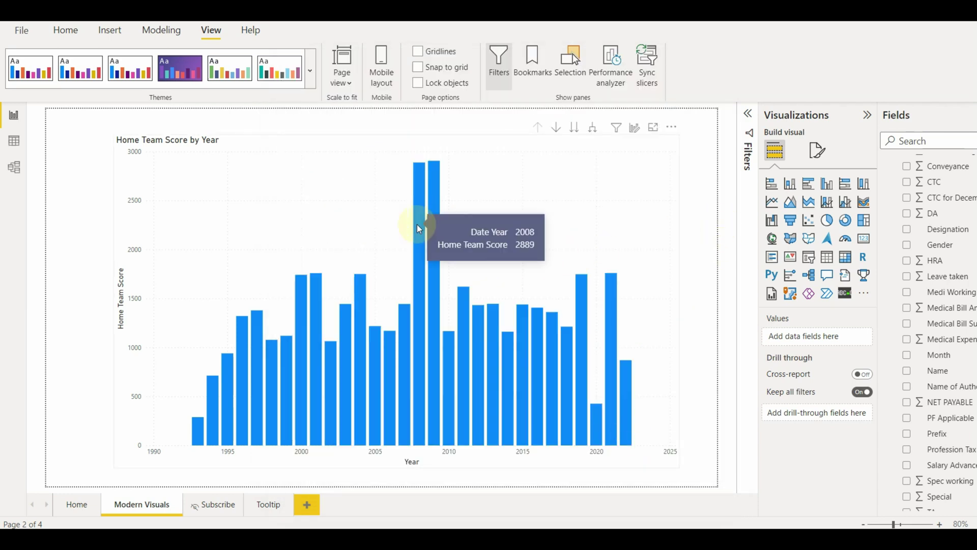
{"action": "left_click", "coordinate": [463, 287]}
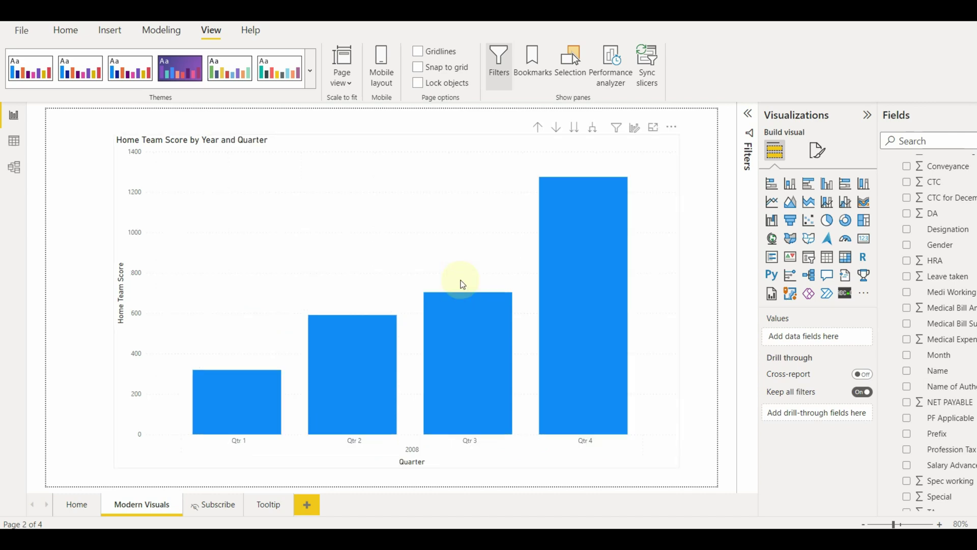
{"action": "mouse_move", "coordinate": [367, 350]}
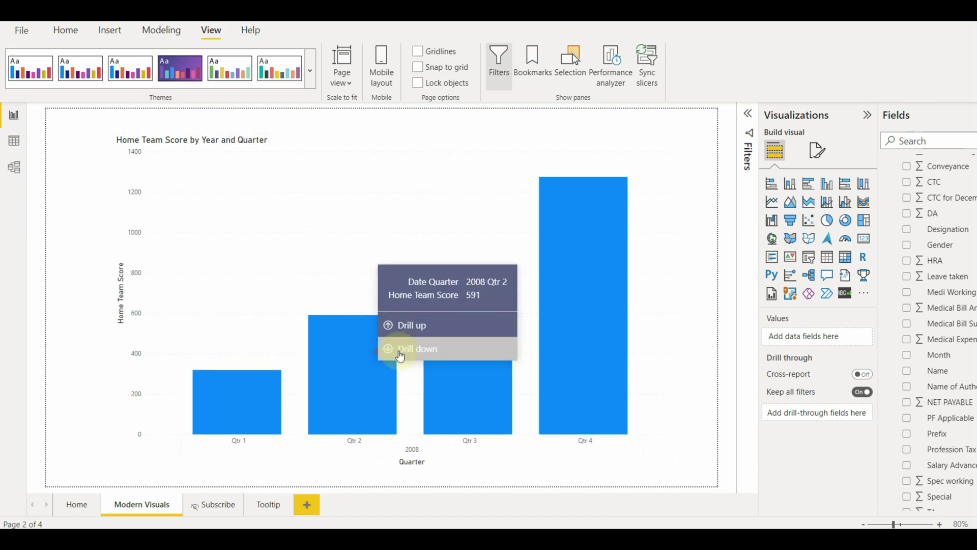
{"action": "left_click", "coordinate": [402, 351]}
{"action": "left_click", "coordinate": [403, 339]}
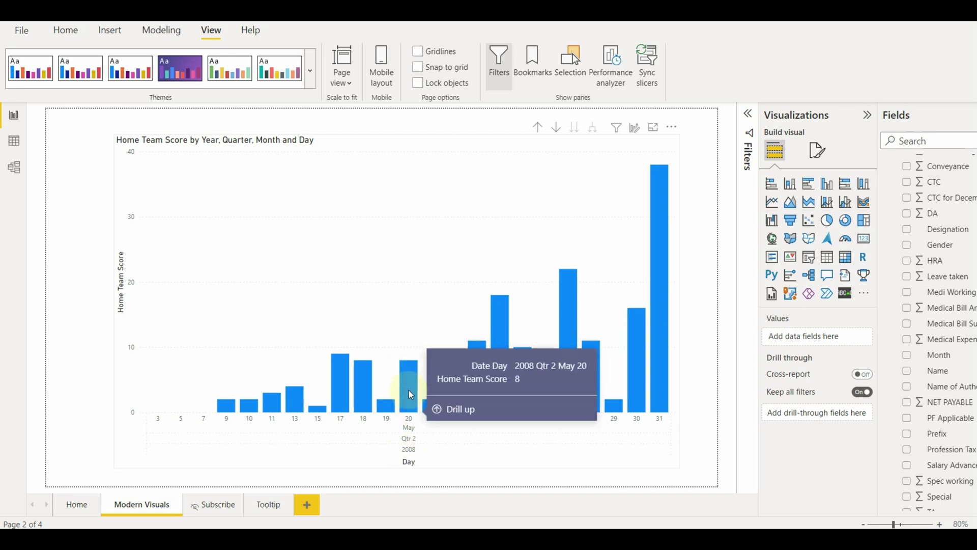
- Drill the chart back up from May's days through months and quarters to years
{"action": "mouse_move", "coordinate": [408, 398]}
{"action": "left_click", "coordinate": [434, 390]}
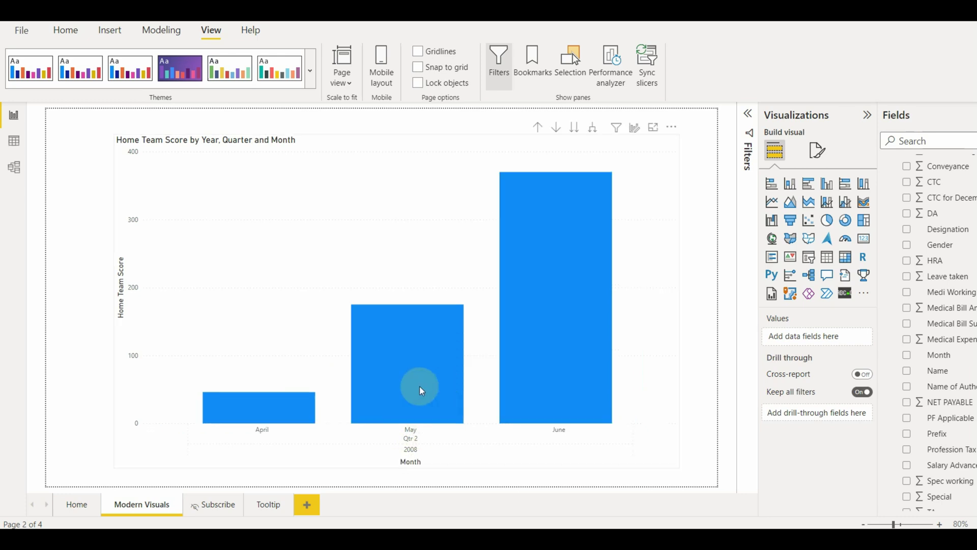
{"action": "left_click", "coordinate": [459, 368]}
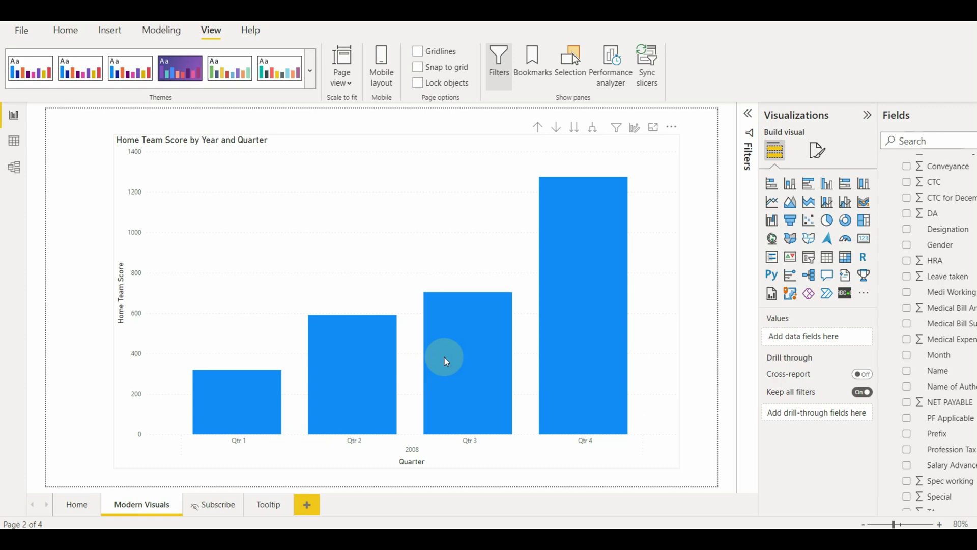
{"action": "mouse_move", "coordinate": [445, 359]}
{"action": "left_click", "coordinate": [476, 385]}
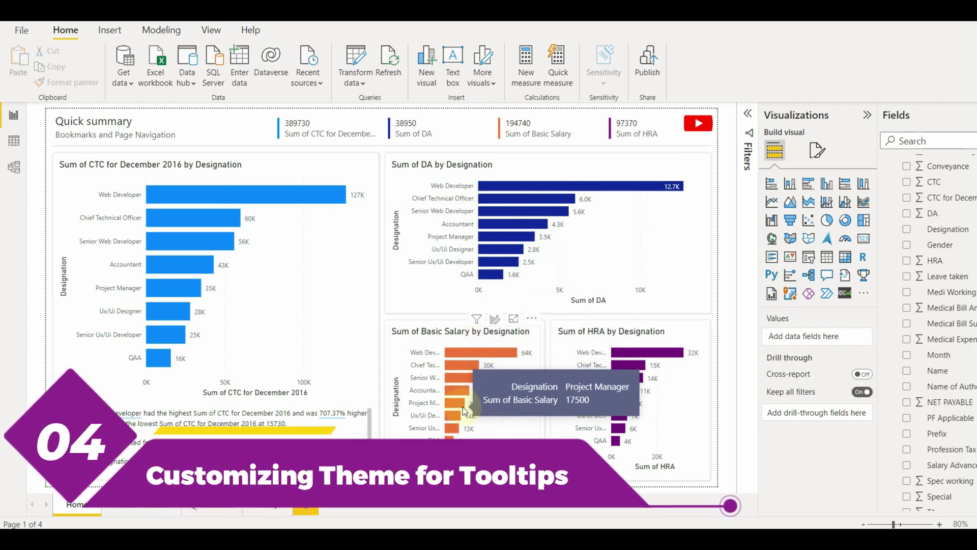
- Open Customize current theme and go to the Visuals > Tooltip settings
{"action": "left_click", "coordinate": [209, 30]}
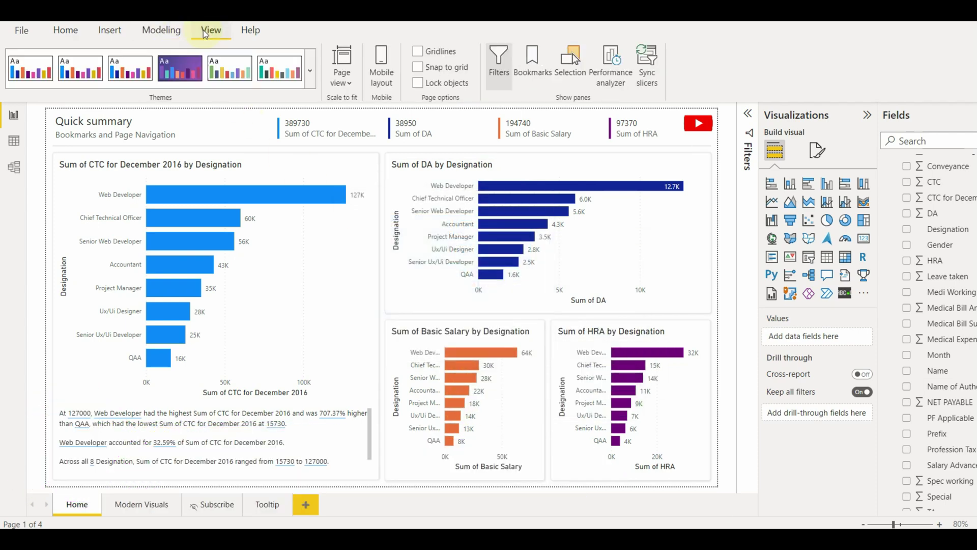
{"action": "left_click", "coordinate": [310, 70]}
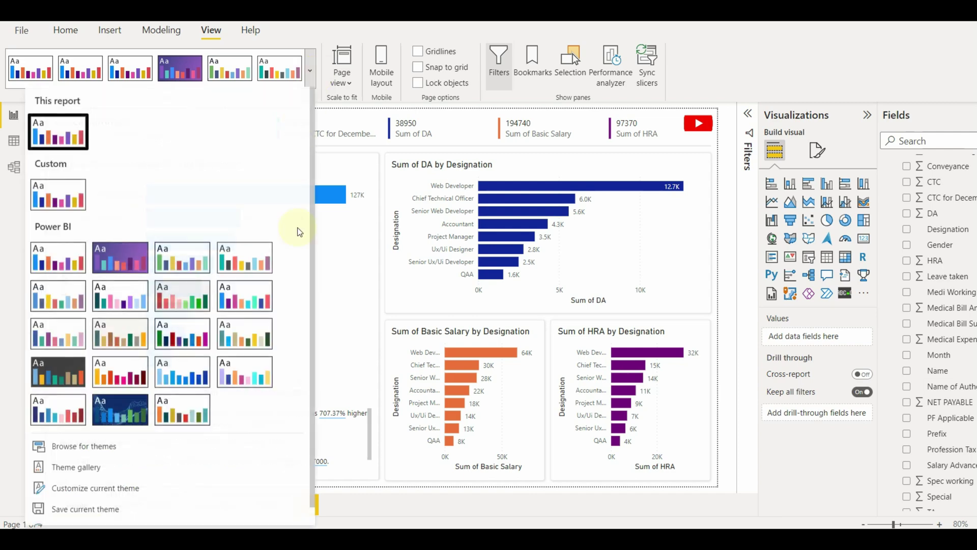
{"action": "left_click", "coordinate": [88, 491]}
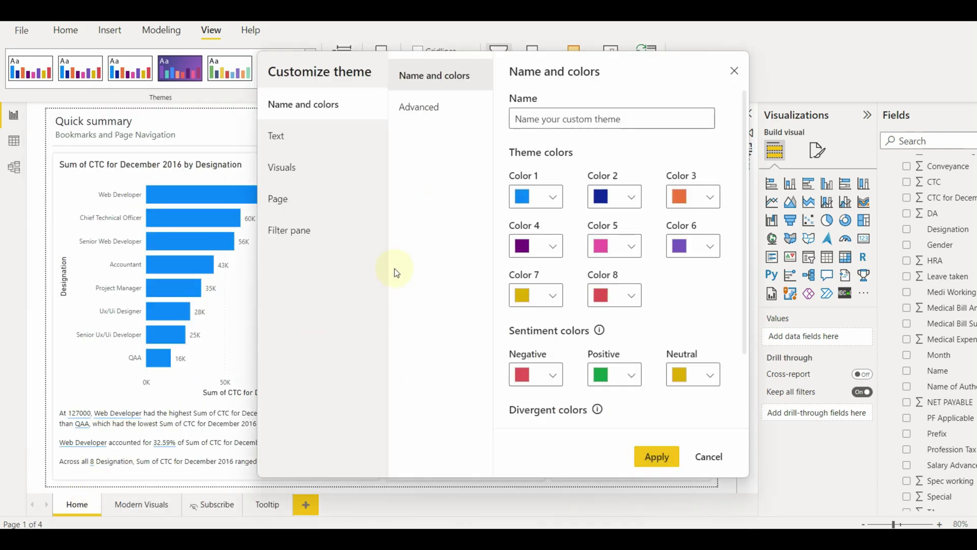
{"action": "left_click", "coordinate": [325, 197]}
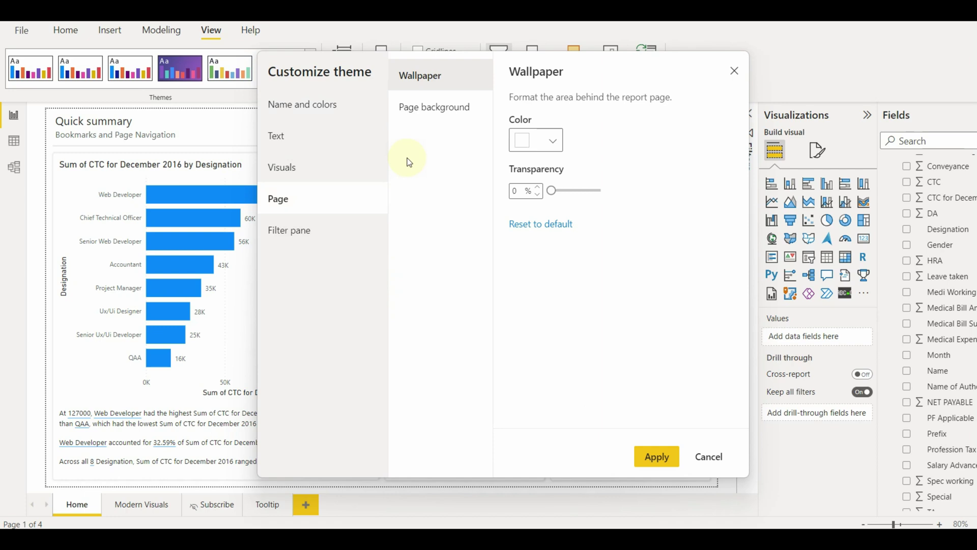
{"action": "left_click", "coordinate": [328, 165]}
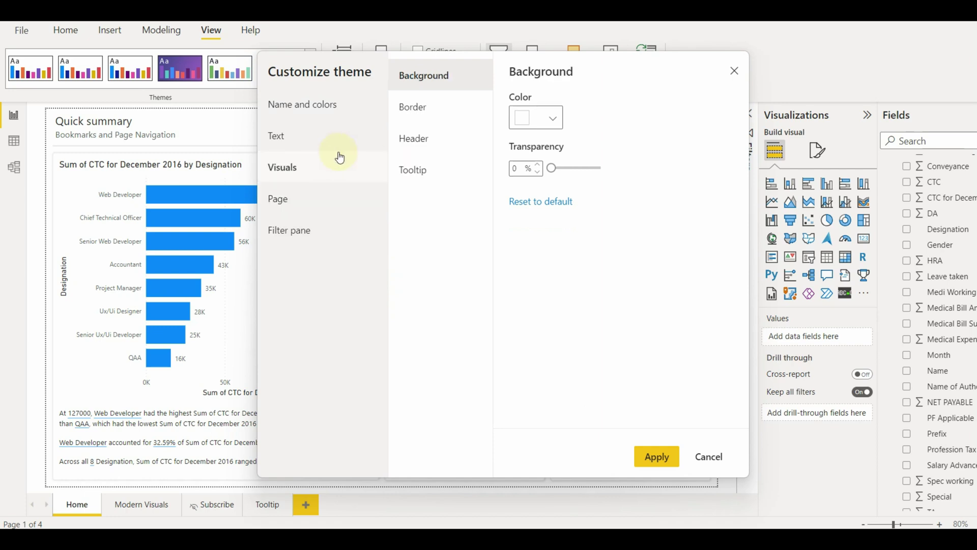
{"action": "left_click", "coordinate": [428, 174]}
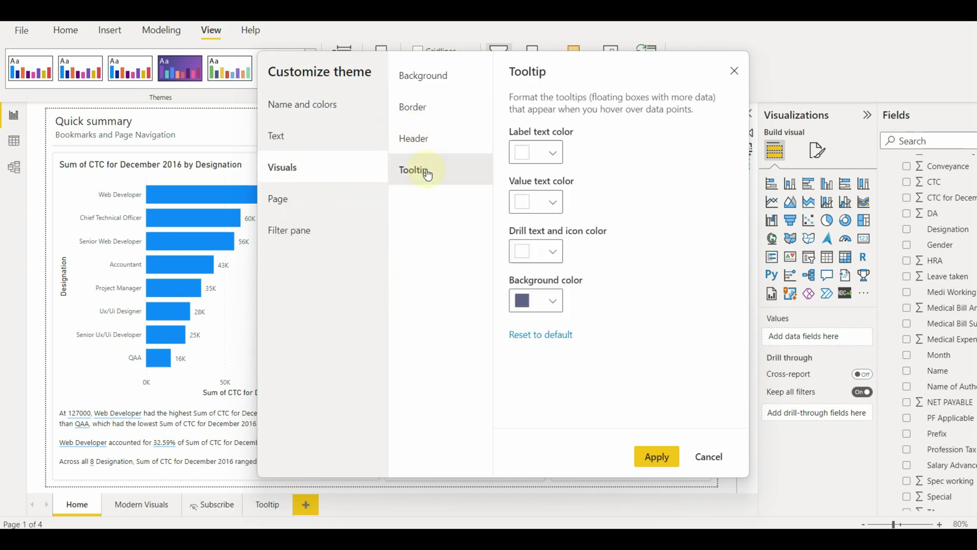
- Set the tooltip background colour to bright blue #2D9BF4 and apply the theme
{"action": "left_click", "coordinate": [554, 154]}
{"action": "left_click", "coordinate": [672, 150]}
{"action": "left_click", "coordinate": [546, 203]}
{"action": "left_click", "coordinate": [618, 179]}
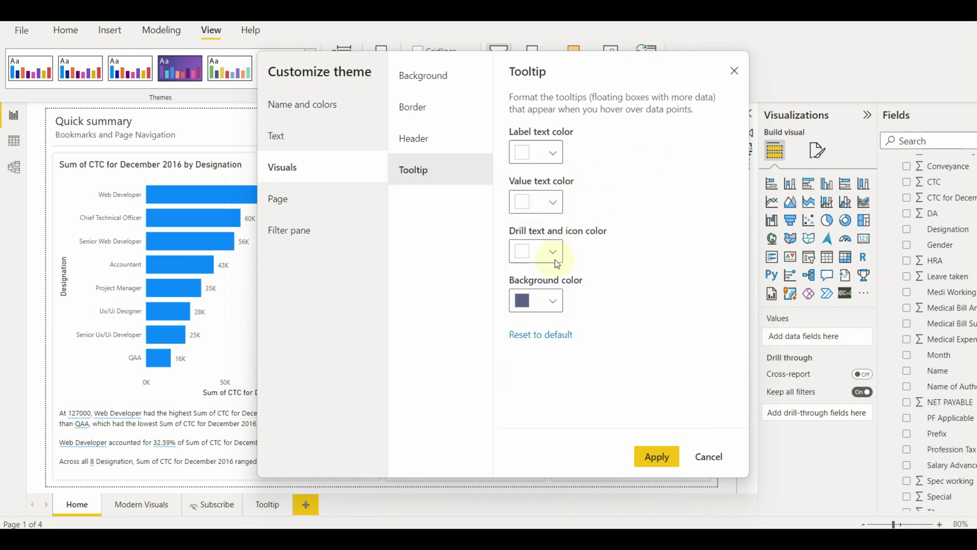
{"action": "left_click", "coordinate": [559, 304]}
{"action": "left_click", "coordinate": [612, 235]}
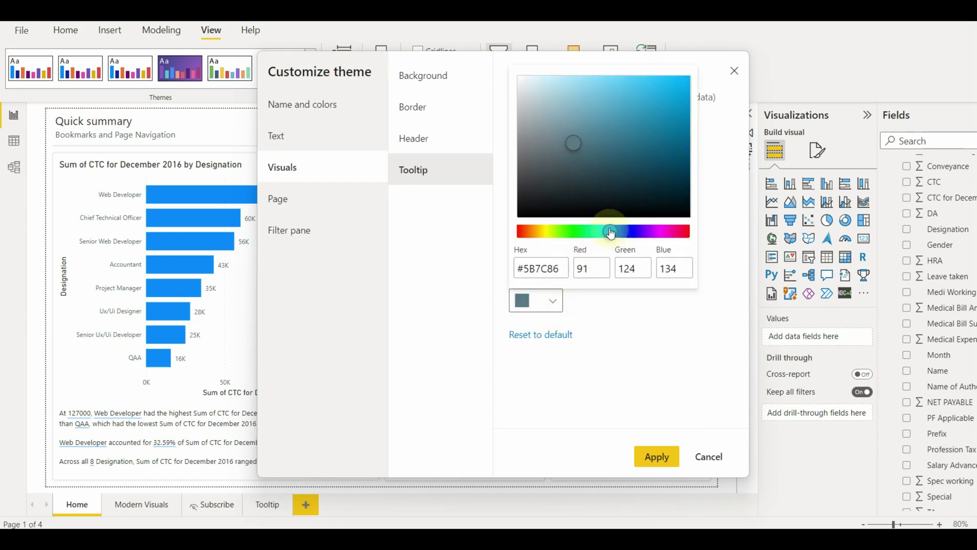
{"action": "left_click_drag", "start_coordinate": [612, 233], "coordinate": [617, 233]}
{"action": "mouse_move", "coordinate": [624, 130]}
{"action": "left_mouse_down"}
{"action": "mouse_move", "coordinate": [642, 91]}
{"action": "mouse_move", "coordinate": [659, 82]}
{"action": "left_mouse_up"}
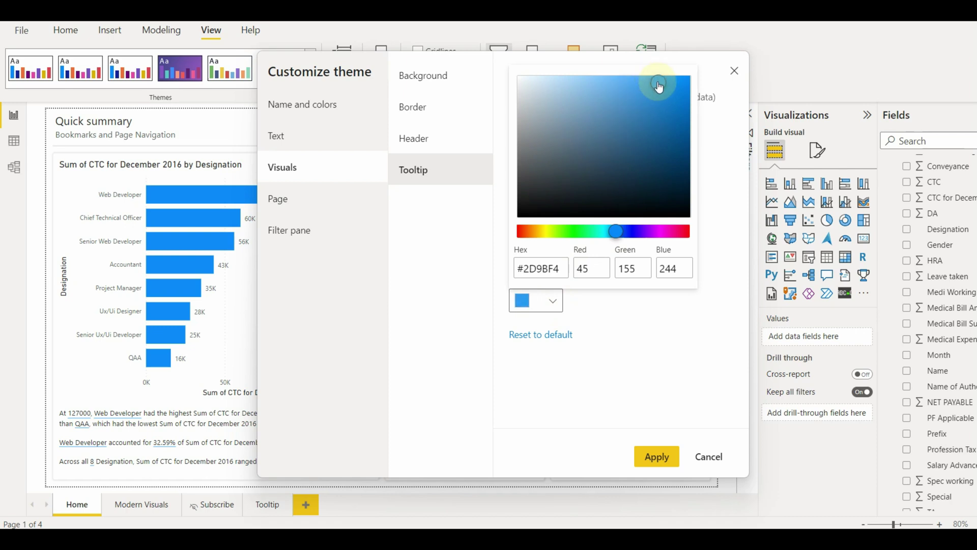
{"action": "left_click", "coordinate": [617, 327]}
{"action": "left_click", "coordinate": [656, 456]}
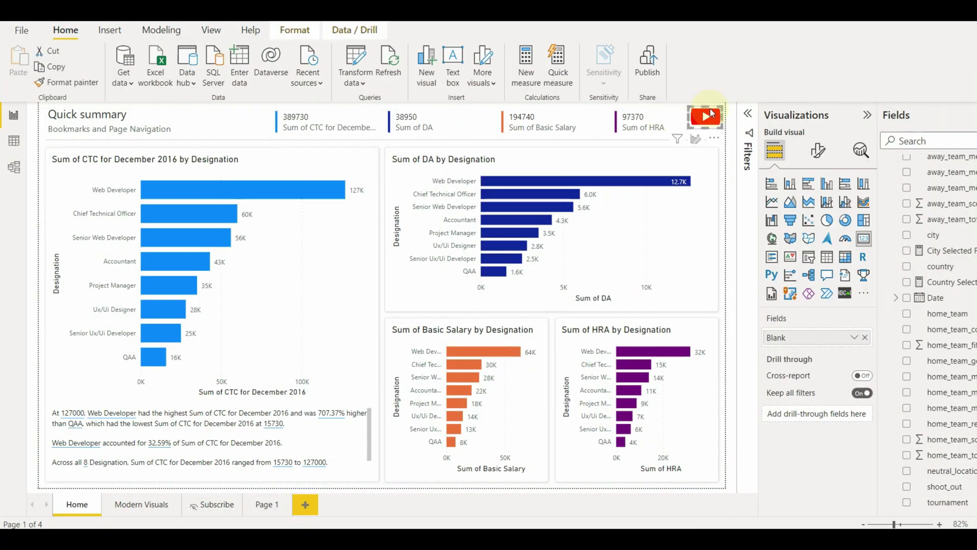
- Insert a blank button on Page 1 and move it toward the right side
{"action": "left_click", "coordinate": [264, 506]}
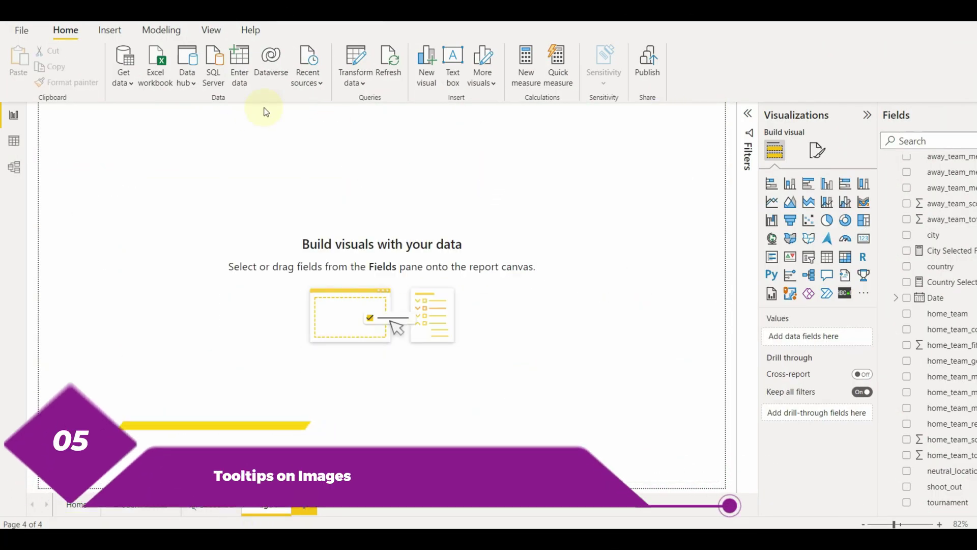
{"action": "left_click", "coordinate": [110, 30]}
{"action": "left_click", "coordinate": [454, 81]}
{"action": "left_click", "coordinate": [482, 270]}
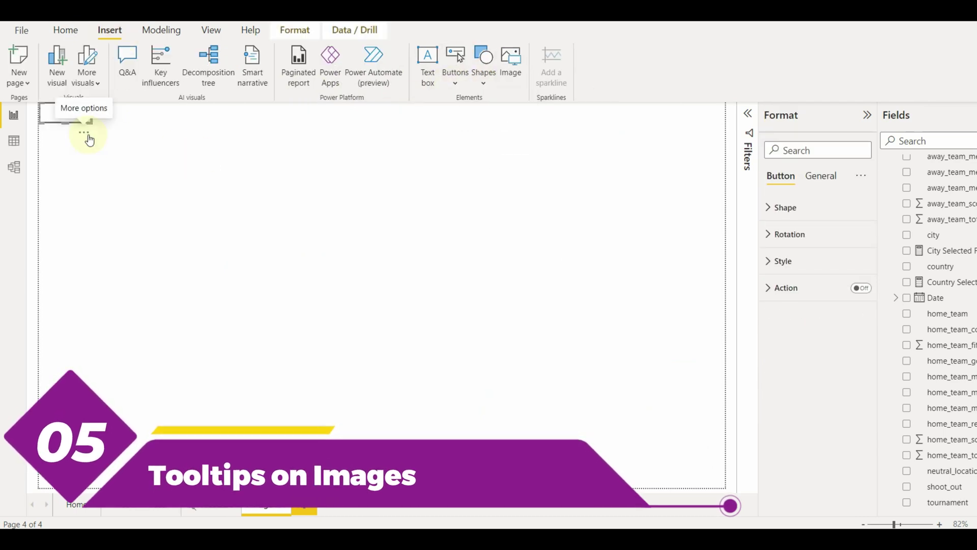
{"action": "left_click_drag", "start_coordinate": [87, 136], "coordinate": [655, 158]}
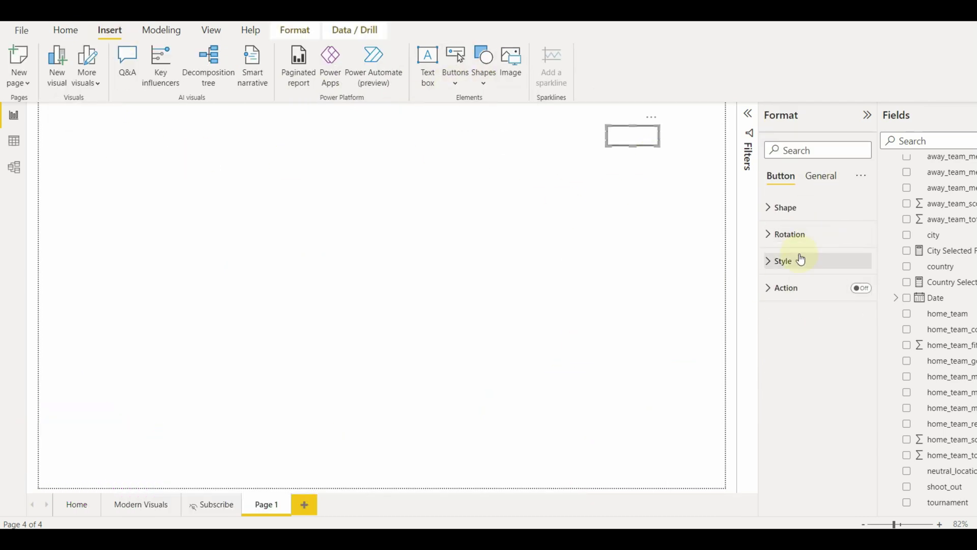
- Fill the button with the YouTube logo image and set Image fit to Fit
{"action": "left_click", "coordinate": [798, 260]}
{"action": "scroll", "coordinate": [814, 329], "scroll_direction": "down", "scroll_amount": 1}
{"action": "left_click", "coordinate": [814, 289]}
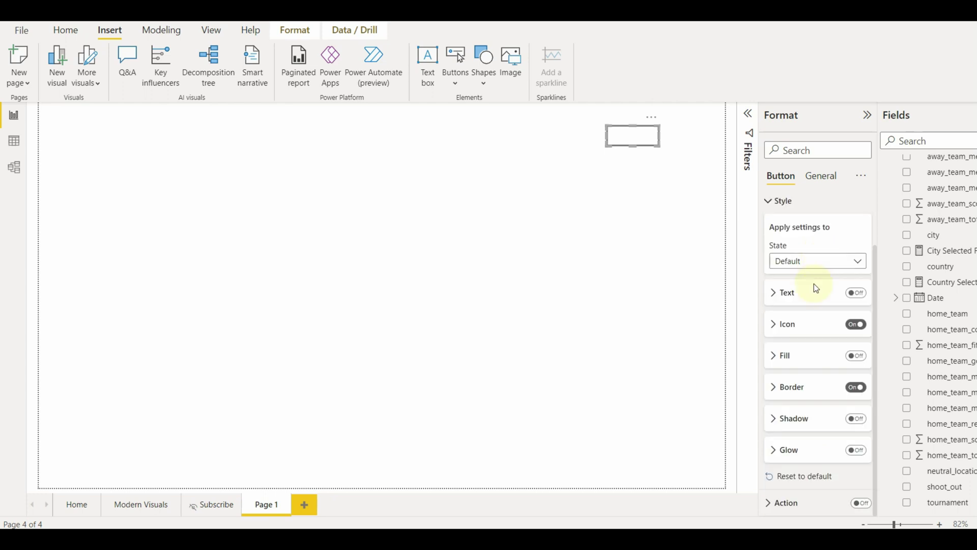
{"action": "left_click", "coordinate": [816, 361]}
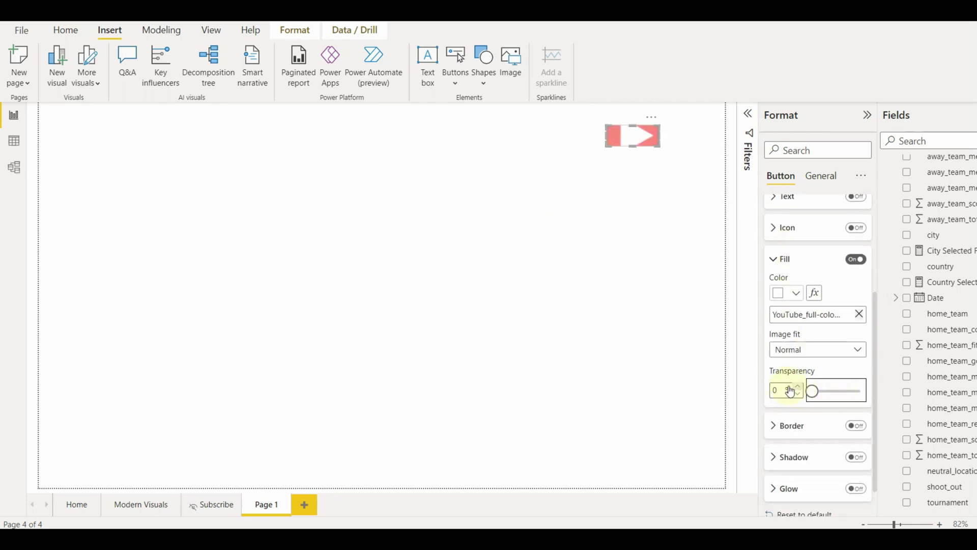
{"action": "left_click", "coordinate": [791, 349]}
{"action": "left_click", "coordinate": [787, 382]}
{"action": "left_click", "coordinate": [807, 351]}
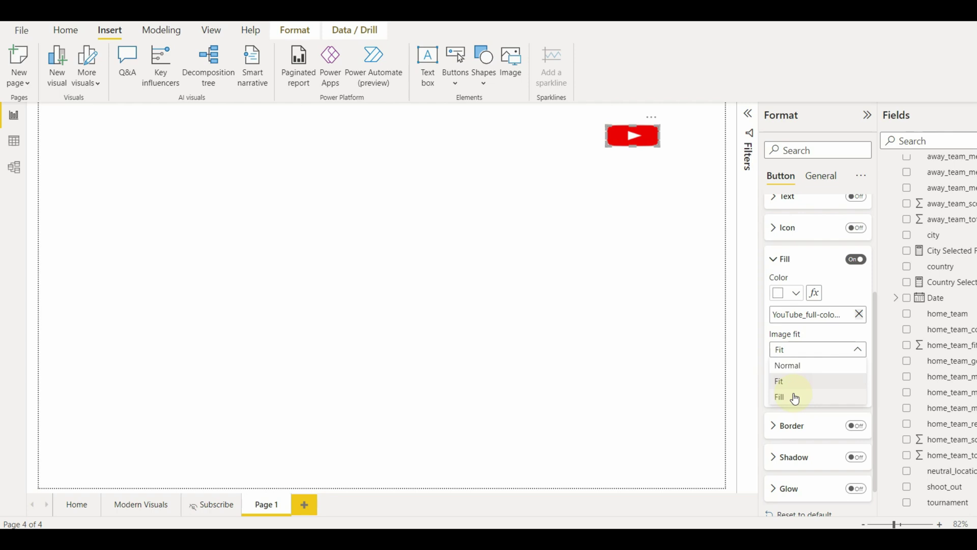
{"action": "left_click", "coordinate": [794, 397]}
{"action": "left_click", "coordinate": [812, 358]}
{"action": "left_click", "coordinate": [787, 382]}
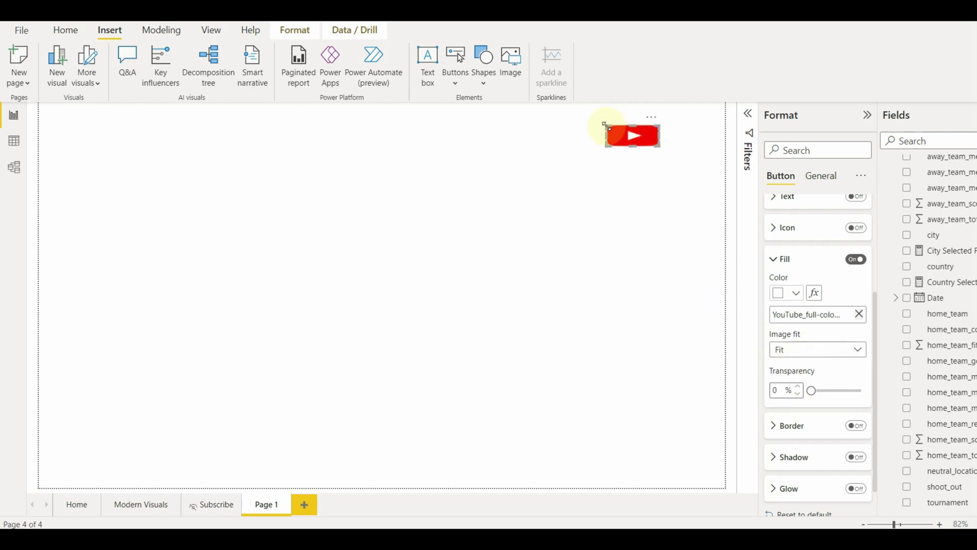
- Enlarge the YouTube logo button and place it in the page's top-right corner
{"action": "left_click", "coordinate": [642, 137]}
{"action": "left_click_drag", "start_coordinate": [638, 146], "coordinate": [585, 186]}
{"action": "left_click_drag", "start_coordinate": [634, 153], "coordinate": [685, 134]}
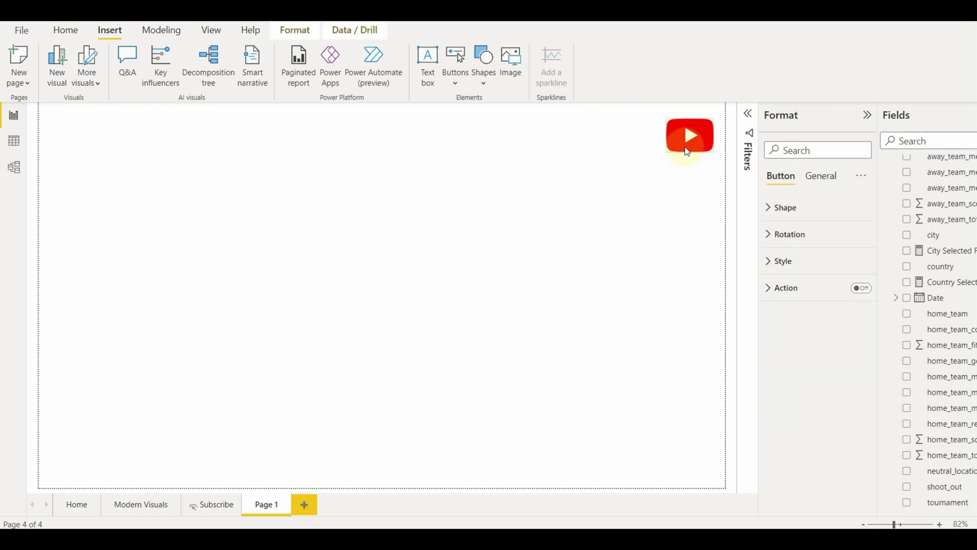
{"action": "left_click", "coordinate": [608, 182]}
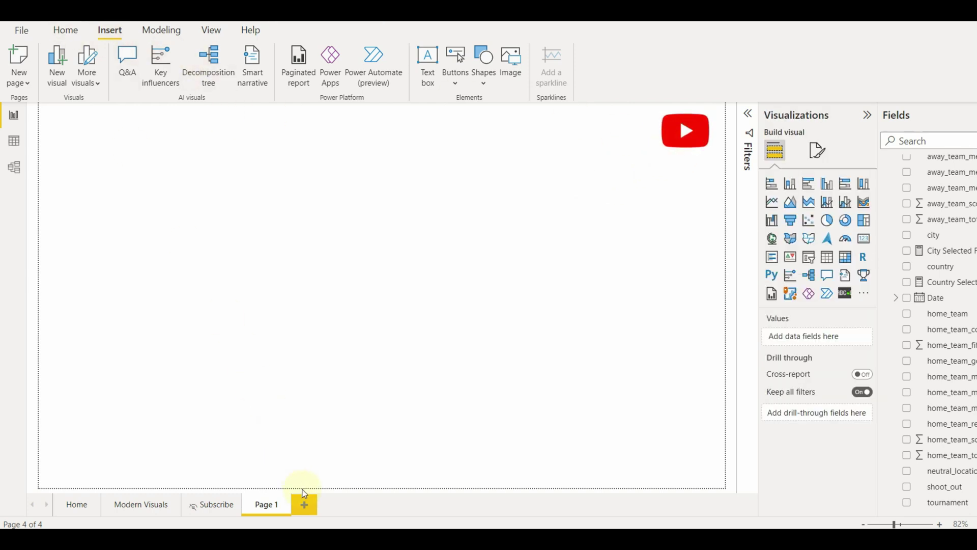
- Add Page 2 and turn on Allow use as tooltip in its Page information
{"action": "left_click", "coordinate": [304, 505]}
{"action": "left_click", "coordinate": [818, 148]}
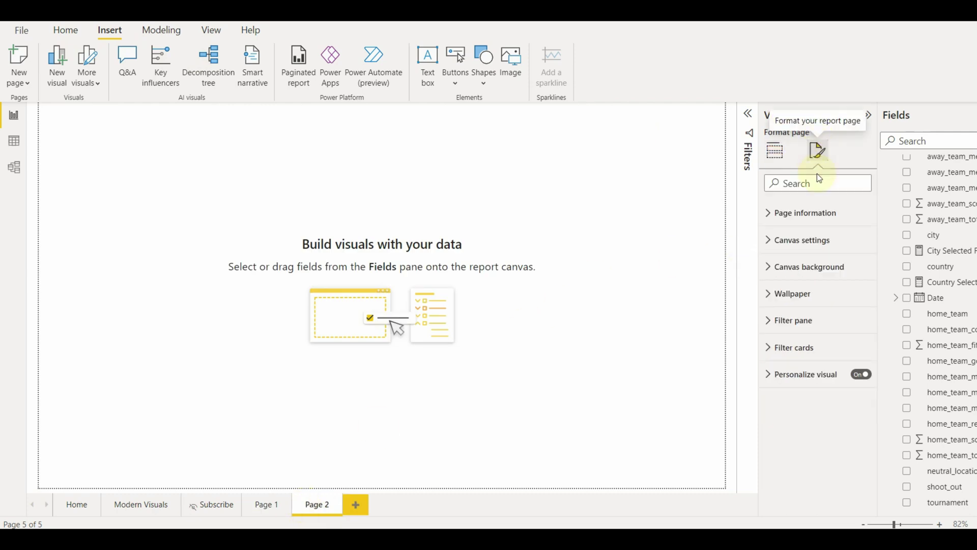
{"action": "left_click", "coordinate": [857, 223]}
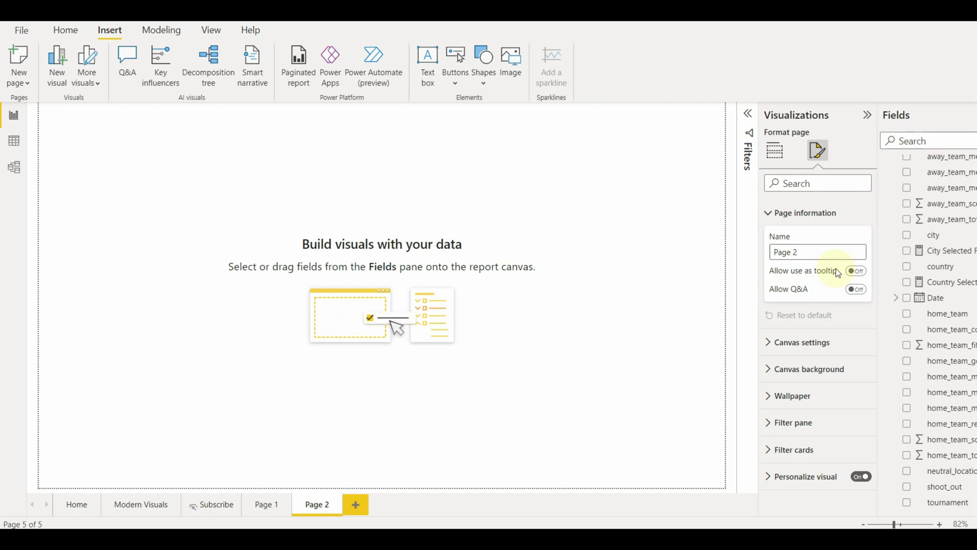
{"action": "left_click", "coordinate": [864, 275]}
{"action": "left_click", "coordinate": [396, 161]}
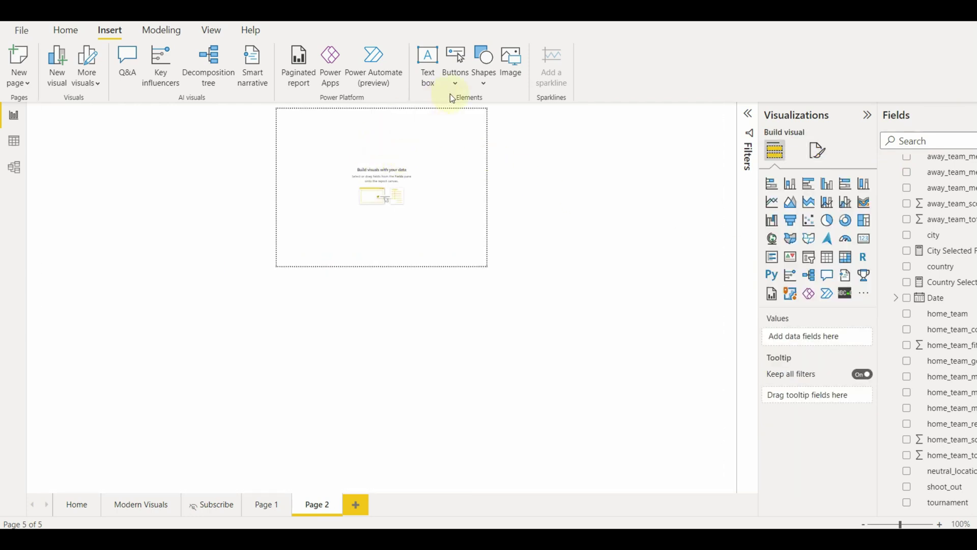
- Insert a blank button on Page 2, enlarge it and centre it
{"action": "left_click", "coordinate": [464, 88]}
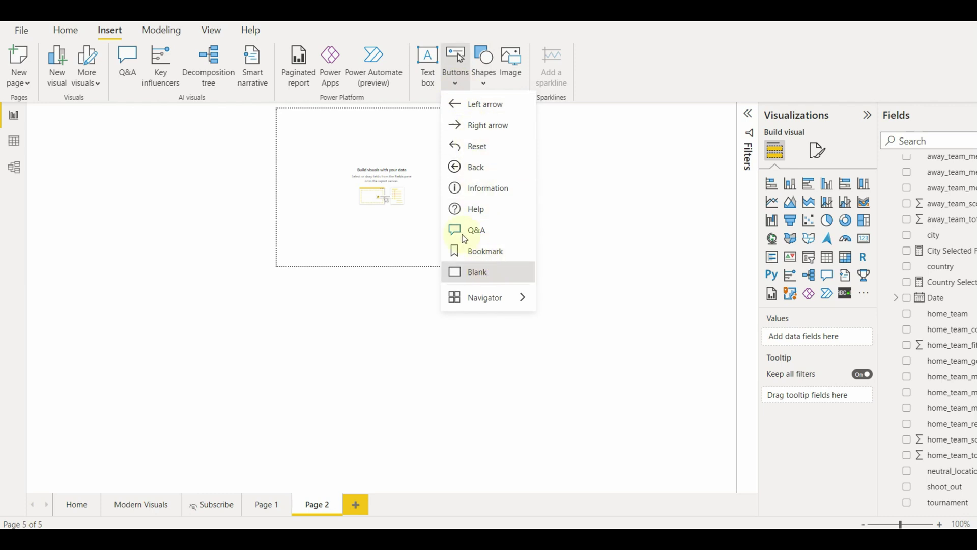
{"action": "left_click", "coordinate": [478, 272]}
{"action": "left_click_drag", "start_coordinate": [335, 129], "coordinate": [467, 234]}
{"action": "left_click_drag", "start_coordinate": [420, 204], "coordinate": [478, 214]}
{"action": "left_click_drag", "start_coordinate": [441, 178], "coordinate": [441, 198]}
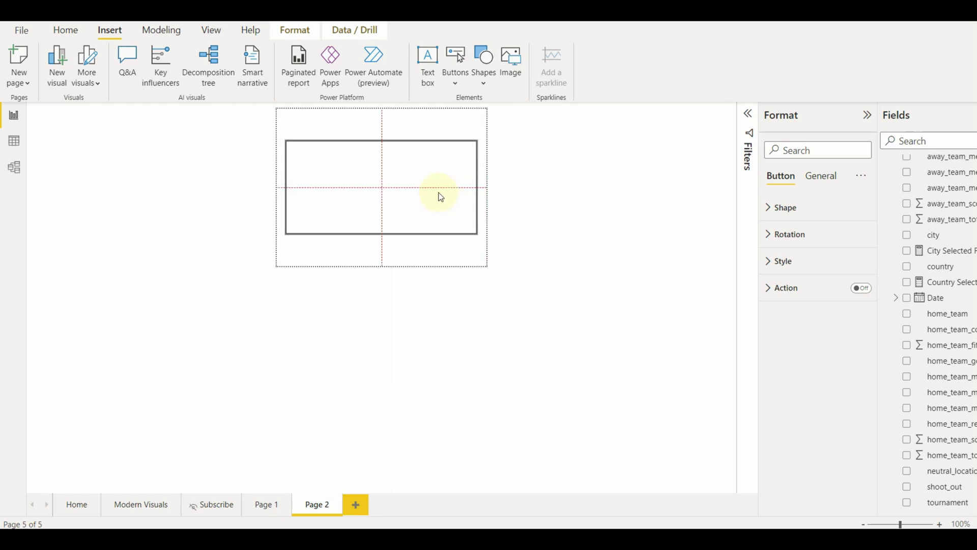
- Fill the button with the Subscribe image at 0% transparency and Fit, then return to Page 1
{"action": "left_click", "coordinate": [781, 261]}
{"action": "left_click", "coordinate": [829, 350]}
{"action": "scroll", "coordinate": [850, 346], "scroll_direction": "down", "scroll_amount": 2}
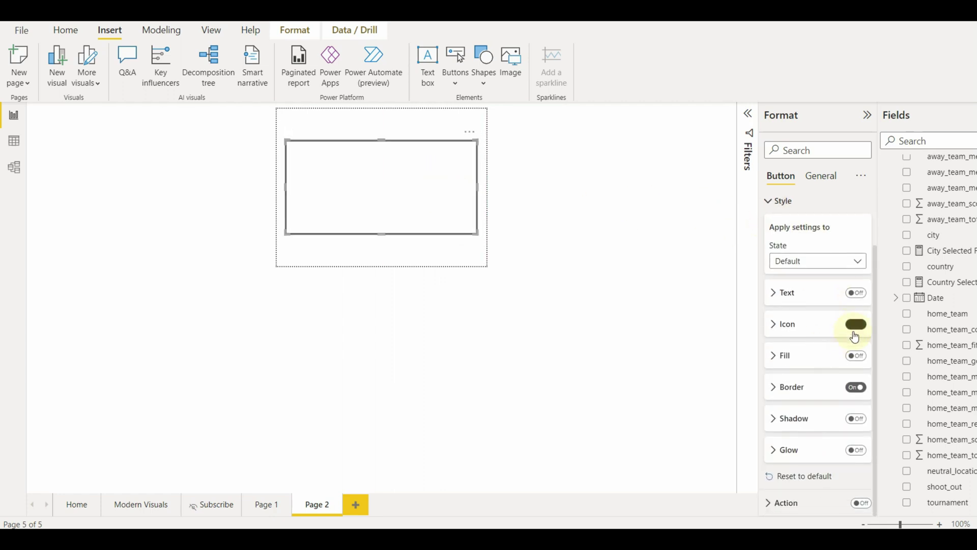
{"action": "left_click", "coordinate": [857, 355]}
{"action": "left_click", "coordinate": [815, 360]}
{"action": "left_click", "coordinate": [811, 363]}
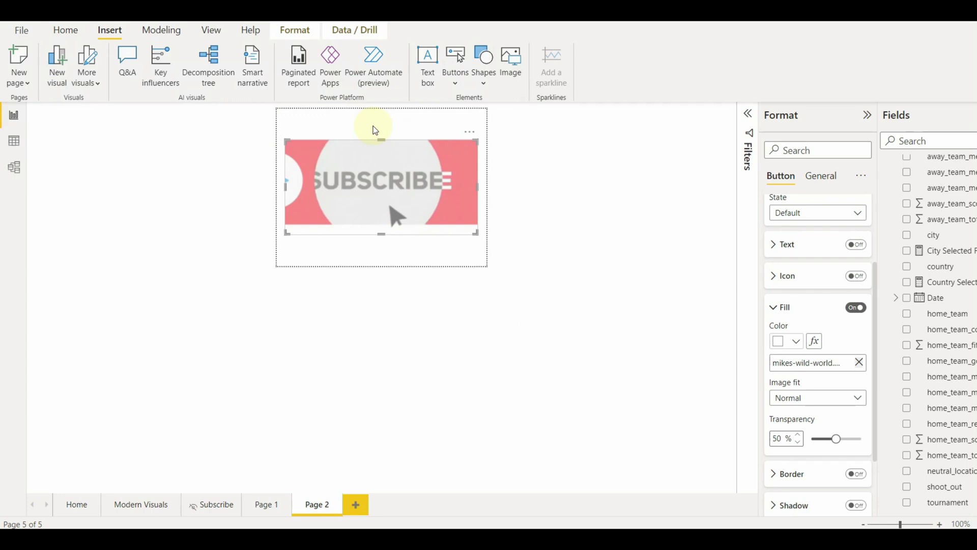
{"action": "left_click_drag", "start_coordinate": [836, 438], "coordinate": [810, 438]}
{"action": "left_click", "coordinate": [804, 398]}
{"action": "left_click", "coordinate": [794, 444]}
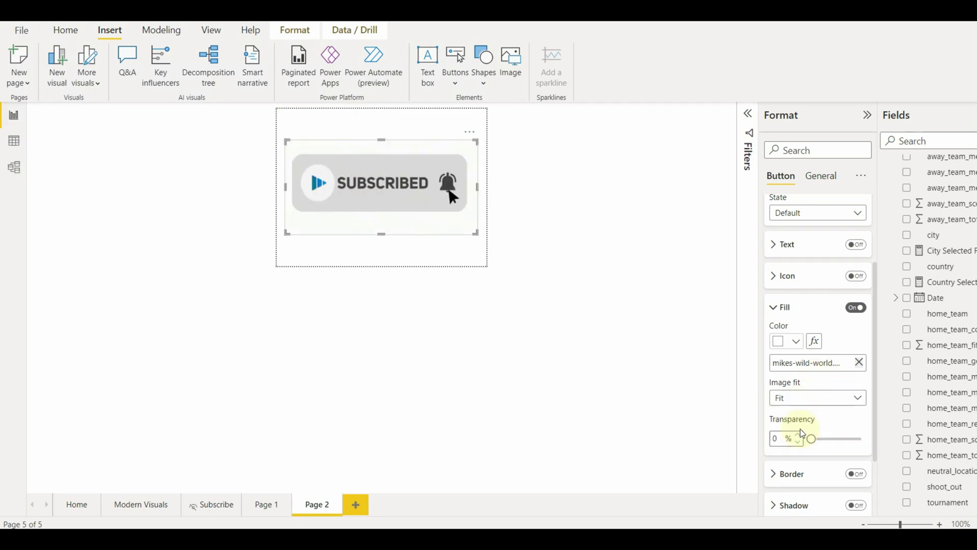
{"action": "left_click", "coordinate": [439, 258]}
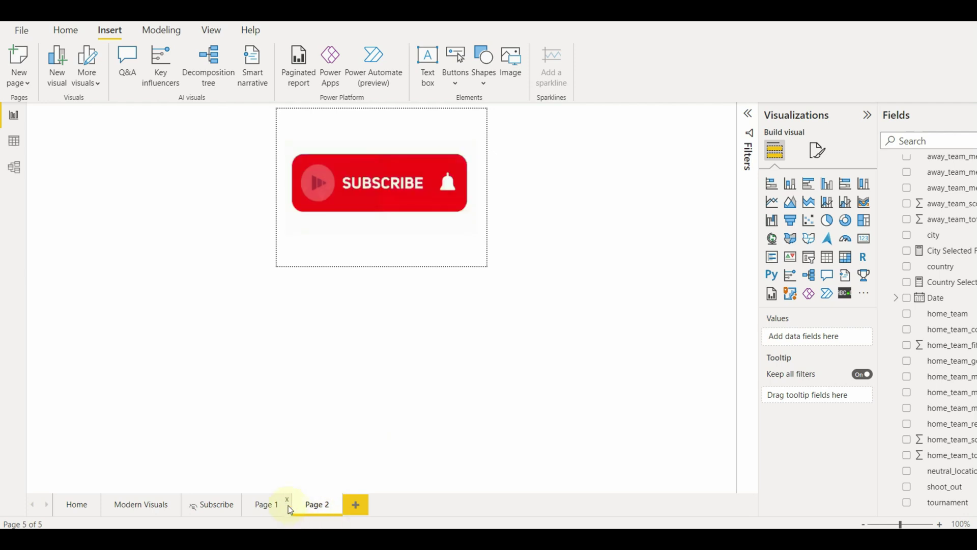
{"action": "left_click", "coordinate": [261, 506]}
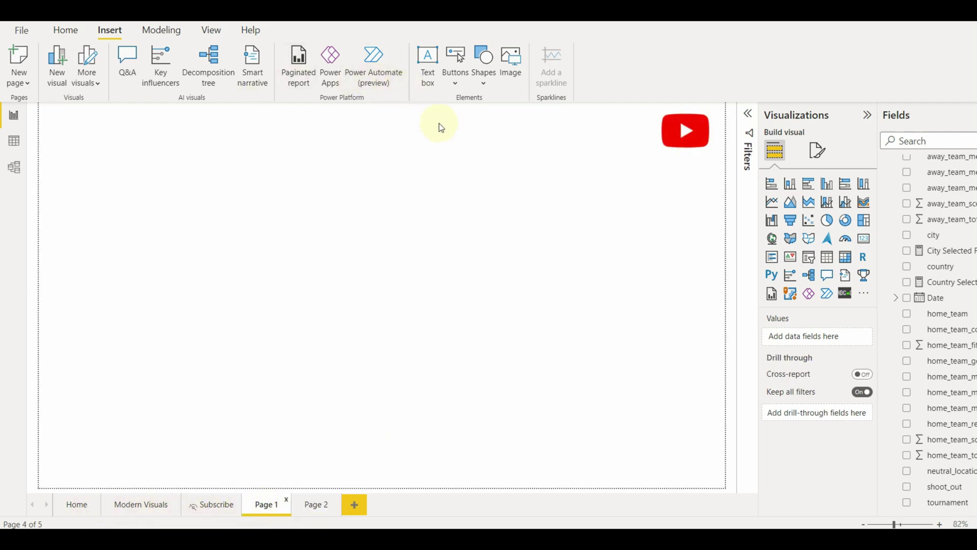
- Add a card showing the Blank measure, sized over the YouTube logo
{"action": "left_click", "coordinate": [864, 238]}
{"action": "left_click_drag", "start_coordinate": [176, 308], "coordinate": [514, 218]}
{"action": "scroll", "coordinate": [953, 296], "scroll_direction": "up", "scroll_amount": 15}
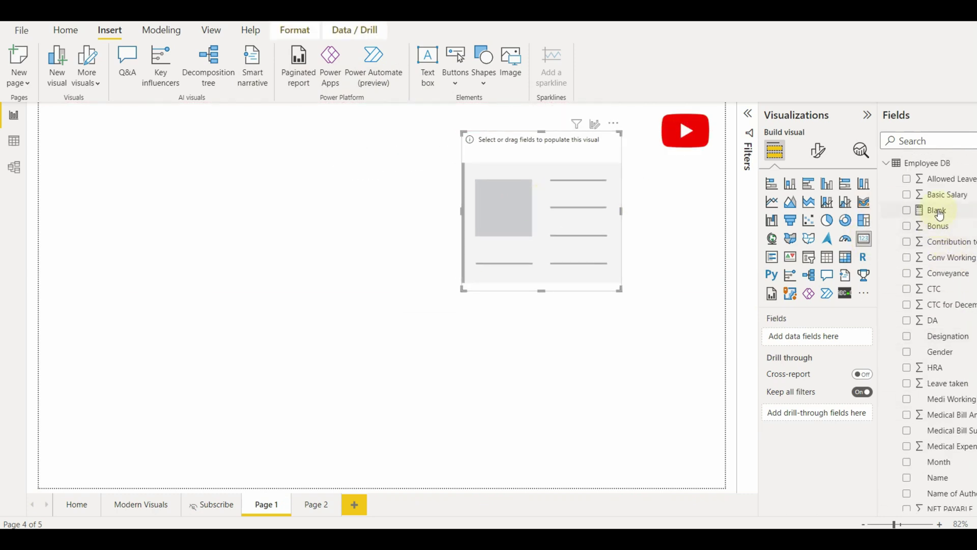
{"action": "left_click", "coordinate": [940, 212]}
{"action": "left_click_drag", "start_coordinate": [953, 216], "coordinate": [845, 338]}
{"action": "left_click_drag", "start_coordinate": [463, 136], "coordinate": [689, 145]}
{"action": "left_click", "coordinate": [50, 119]}
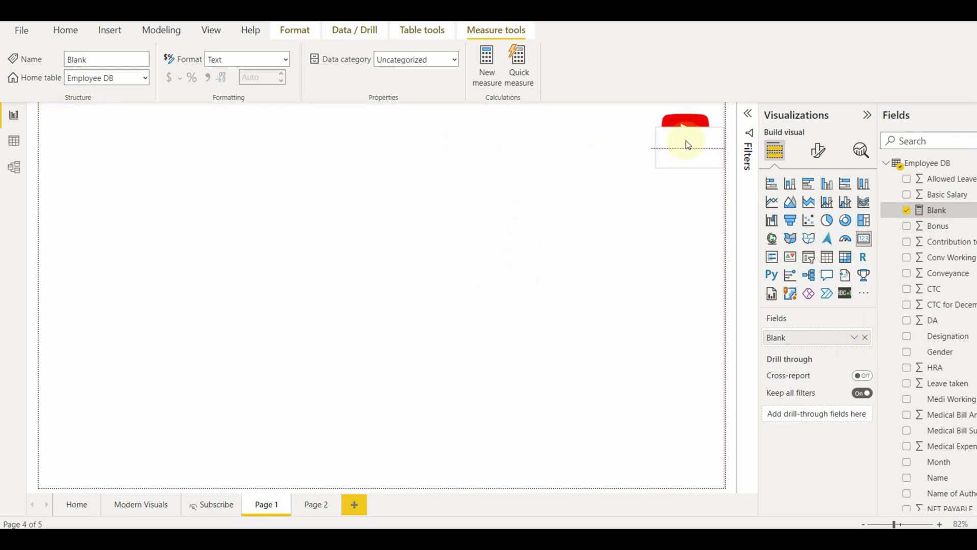
- Turn off the card's Background so the logo shows through
{"action": "left_click", "coordinate": [818, 153]}
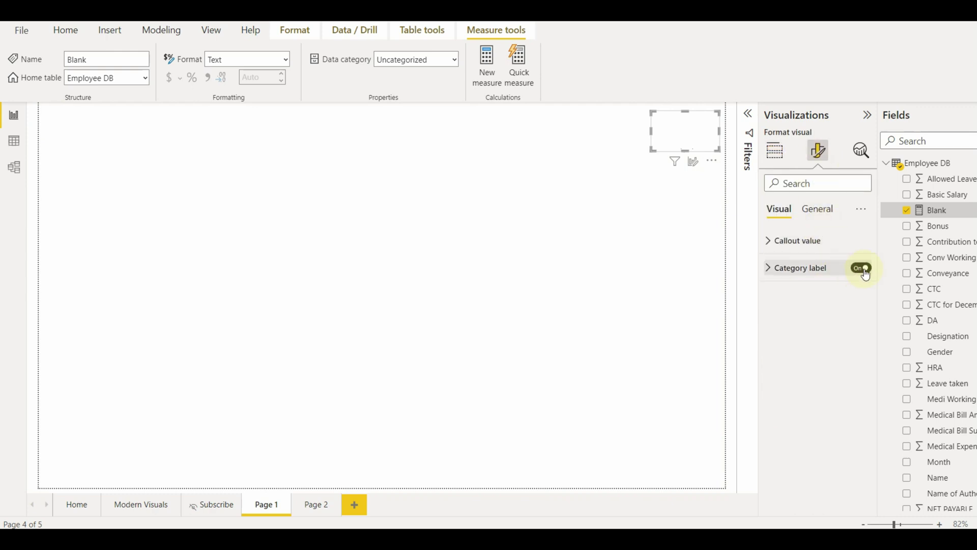
{"action": "left_click", "coordinate": [817, 209]}
{"action": "left_click", "coordinate": [814, 295]}
{"action": "left_click", "coordinate": [856, 320]}
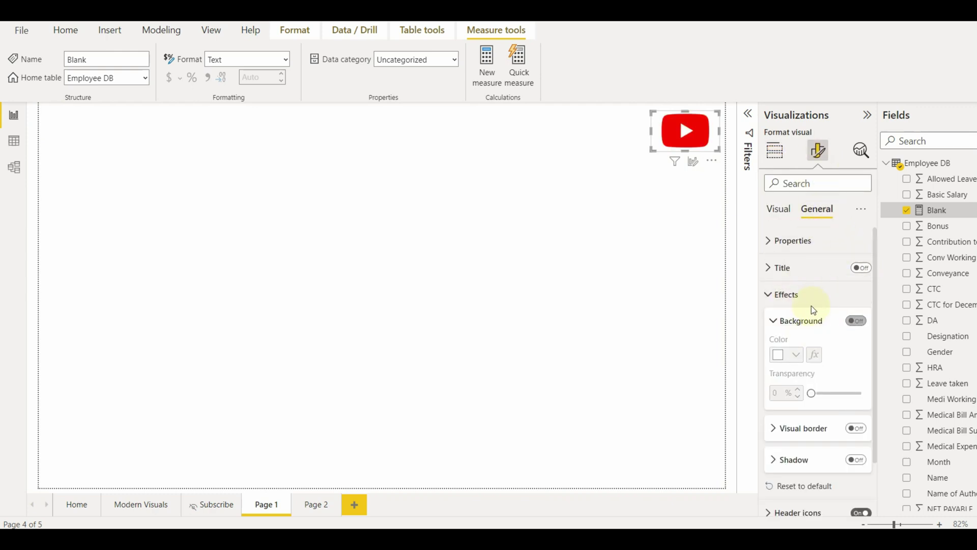
{"action": "left_click", "coordinate": [787, 294]}
{"action": "left_click", "coordinate": [787, 216]}
{"action": "left_click", "coordinate": [808, 240]}
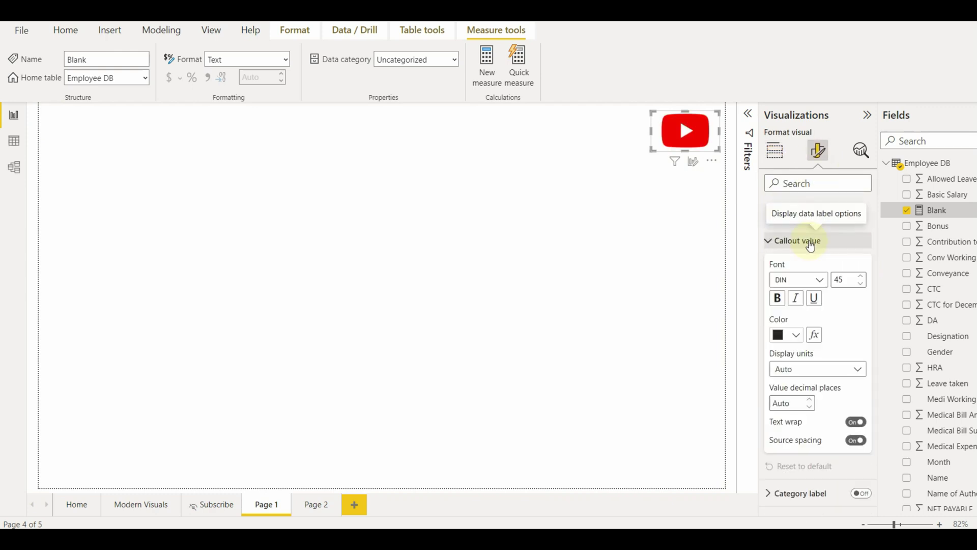
{"action": "left_click", "coordinate": [808, 239]}
{"action": "left_click", "coordinate": [814, 209]}
{"action": "left_click", "coordinate": [786, 294]}
{"action": "left_click", "coordinate": [822, 321]}
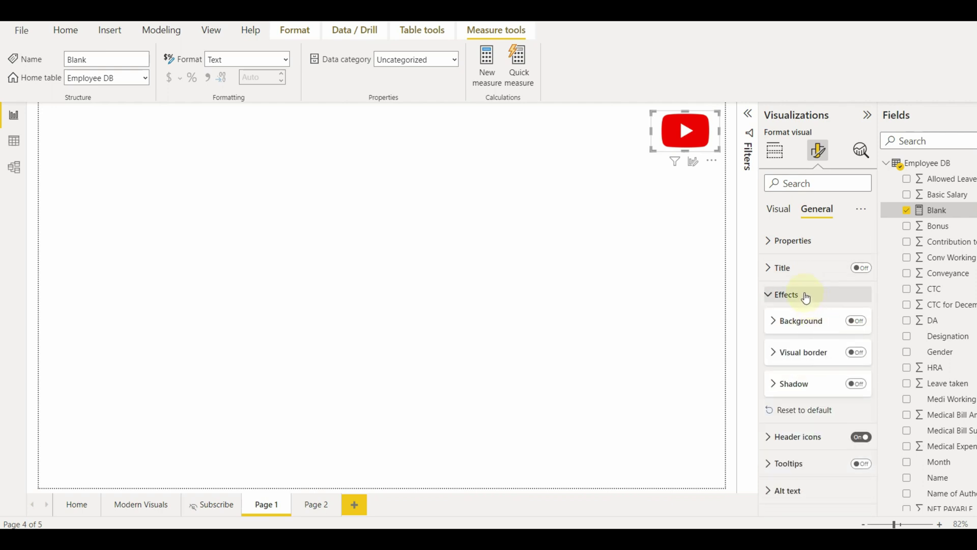
{"action": "left_click", "coordinate": [803, 294]}
- Set the card's Tooltips type to Report page with Page 2 as the tooltip
{"action": "left_click", "coordinate": [811, 350]}
{"action": "left_click", "coordinate": [812, 407]}
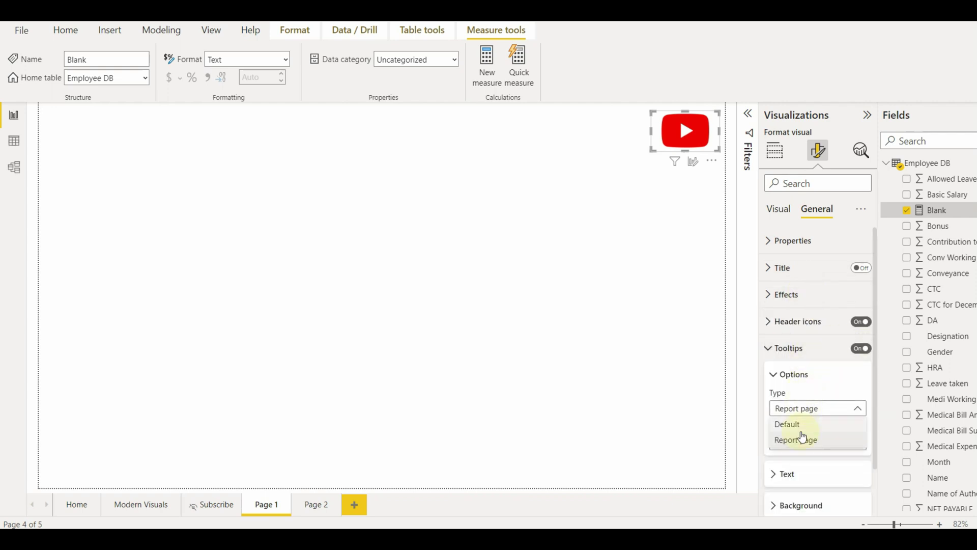
{"action": "left_click", "coordinate": [808, 439]}
{"action": "left_click", "coordinate": [806, 450]}
{"action": "left_click", "coordinate": [801, 489]}
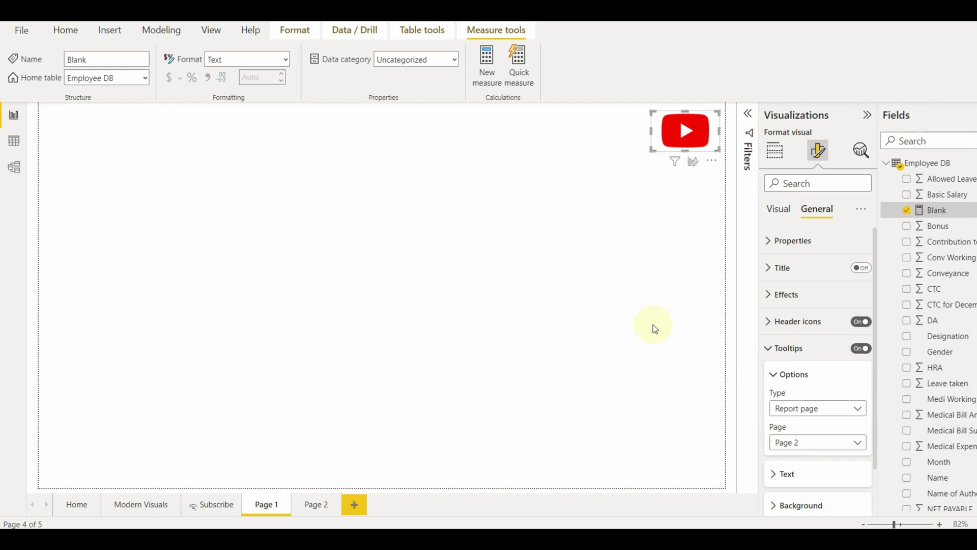
{"action": "left_click", "coordinate": [633, 255]}
{"action": "mouse_move", "coordinate": [685, 136]}
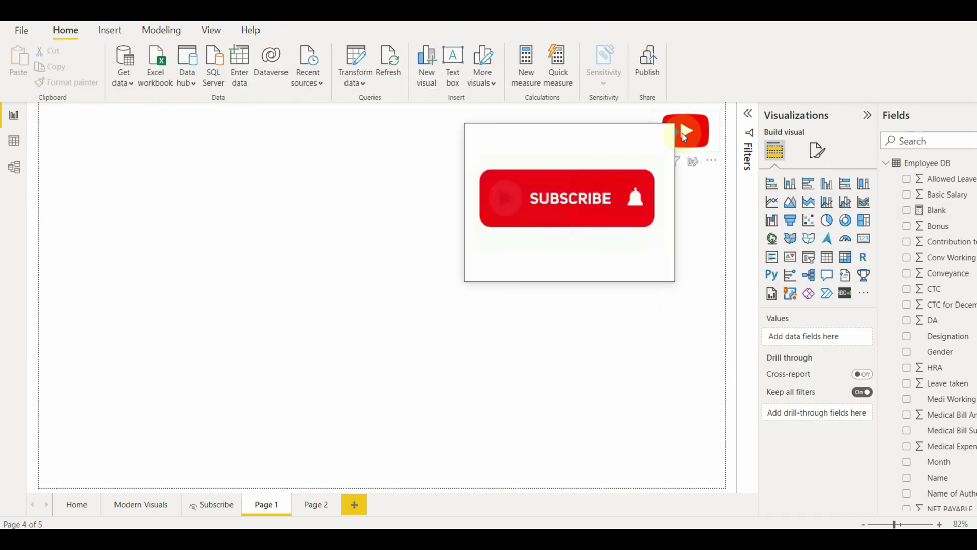